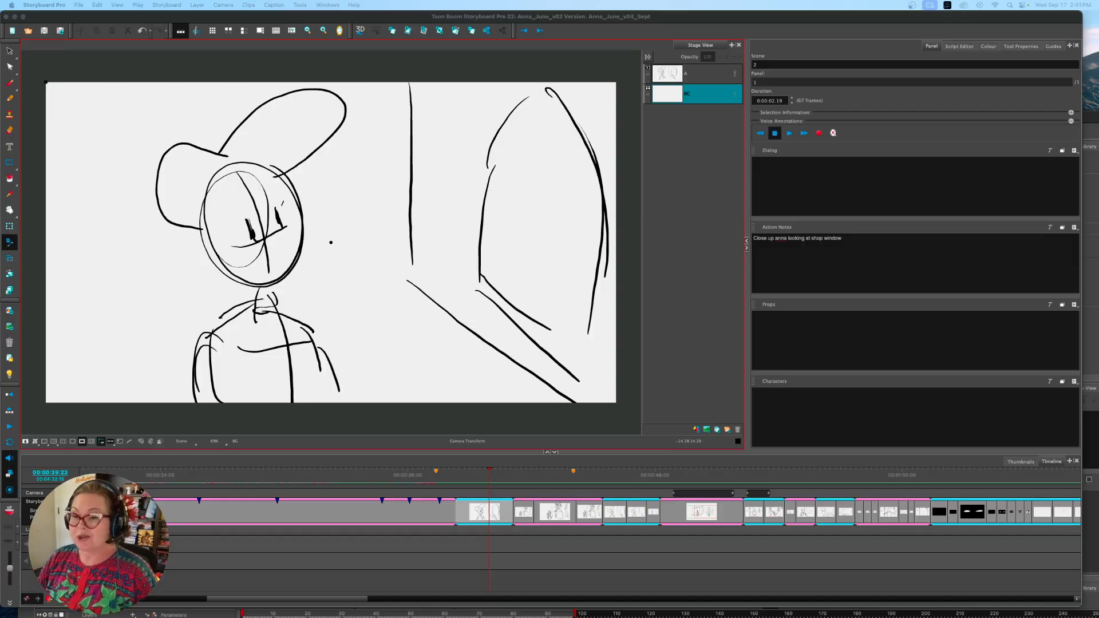
Open the Export to Harmony settings for the storyboard project
left_click(383, 15)
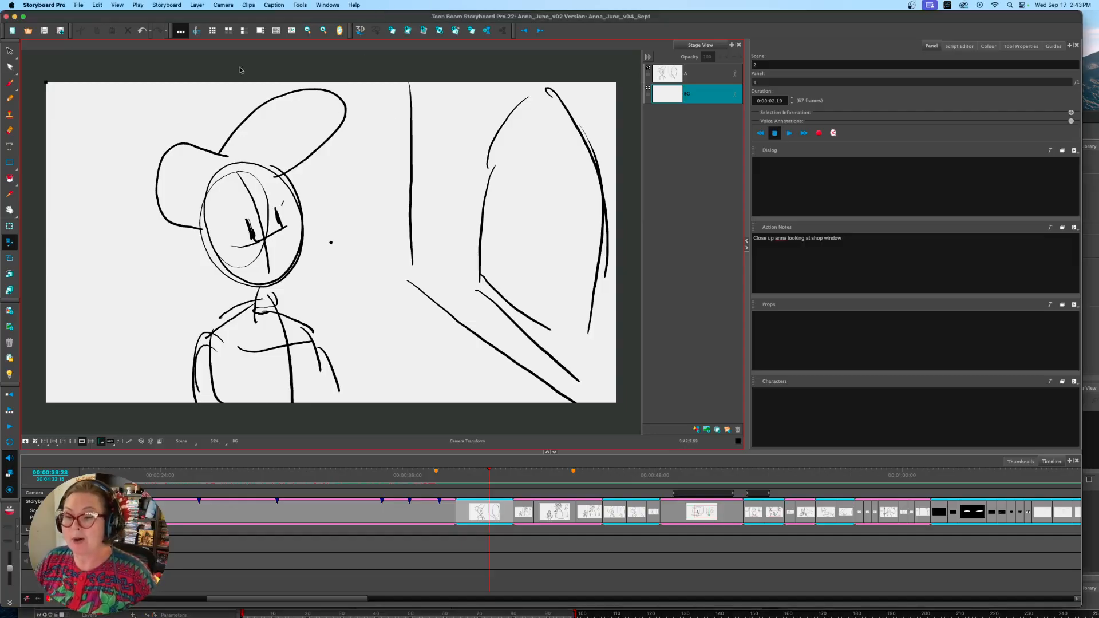
left_click(76, 4)
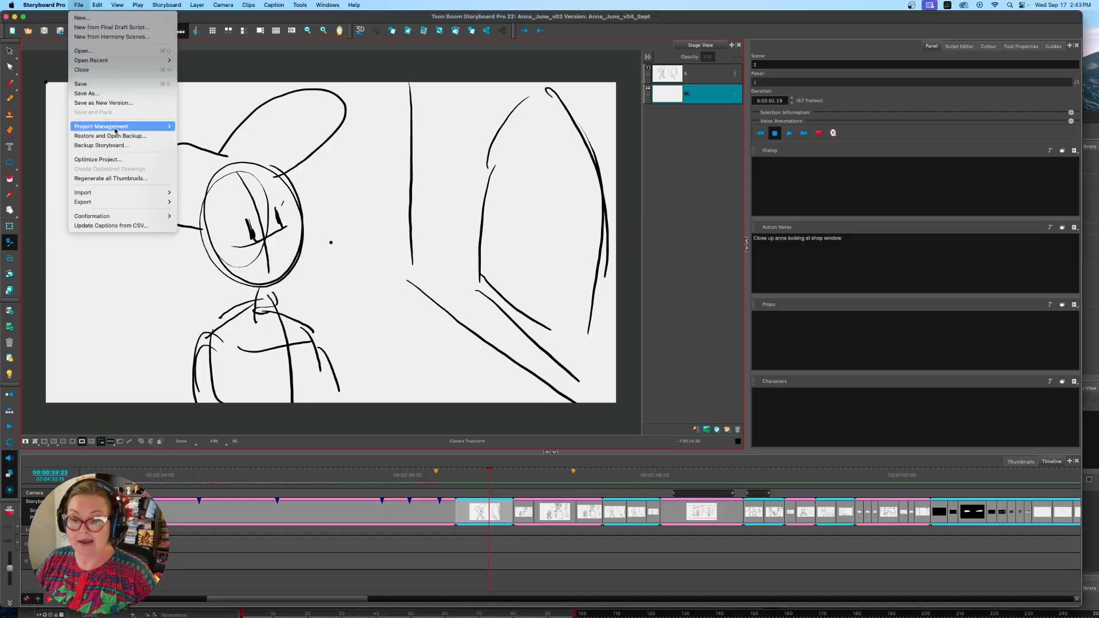
mouse_move(115, 128)
mouse_move(122, 202)
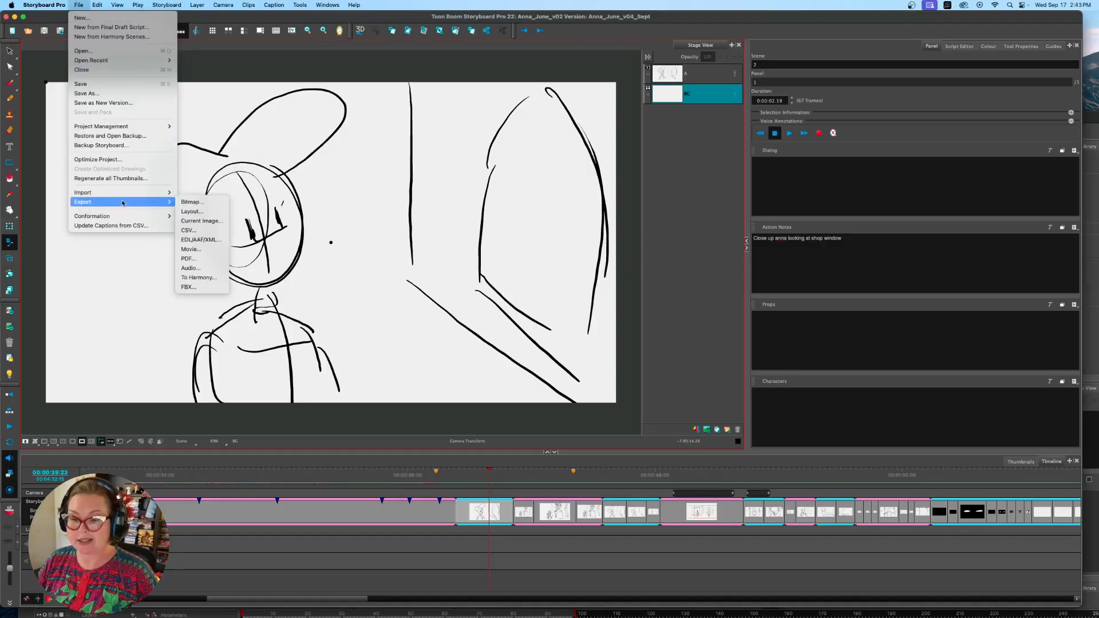
left_click(211, 278)
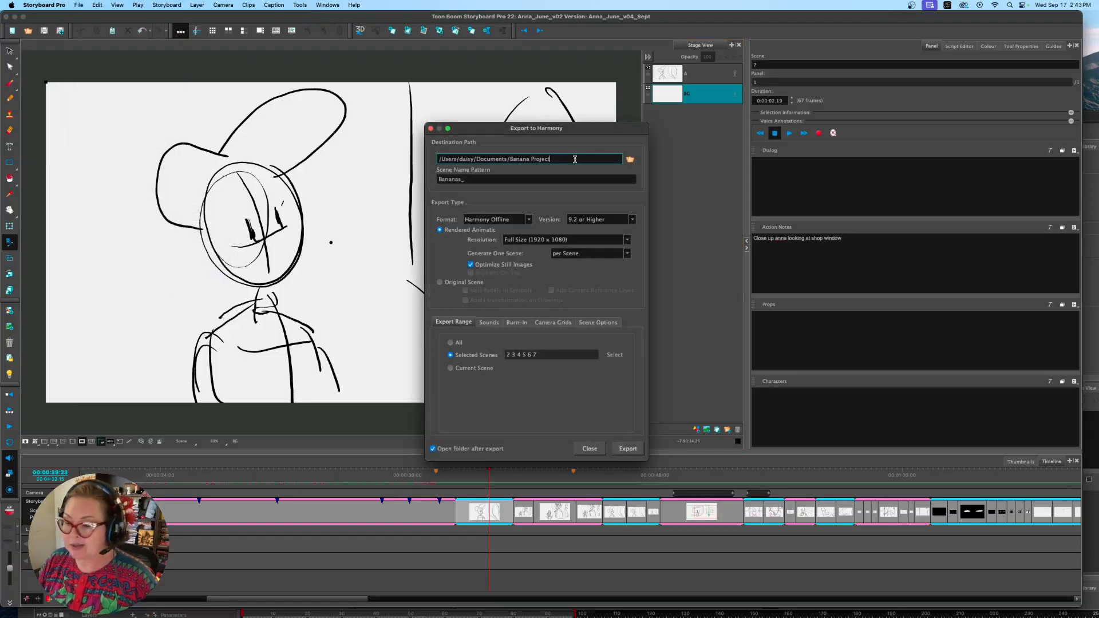
Check the export destination path and scene name pattern, and view the Banana Project scene folders in Finder
left_click_drag(508, 159, 557, 160)
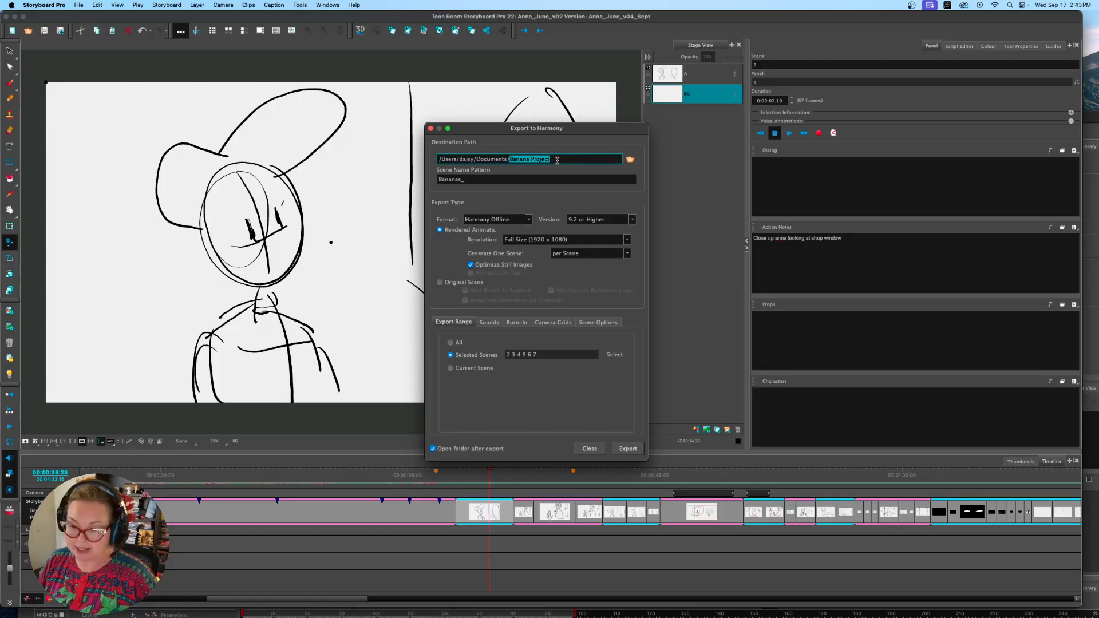
left_click(491, 179)
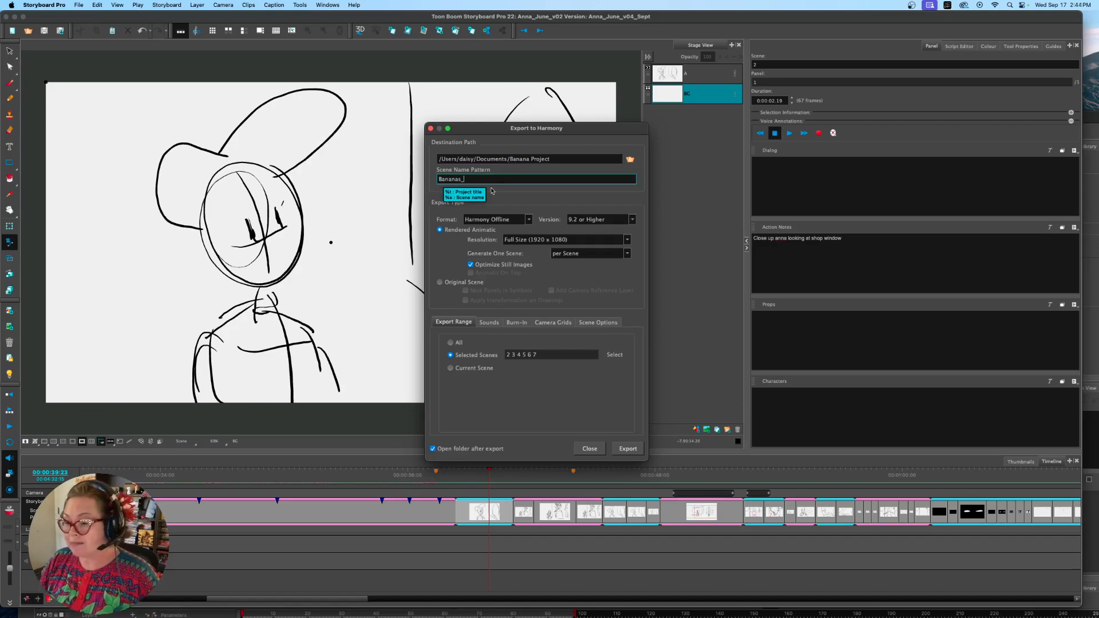
left_click(217, 598)
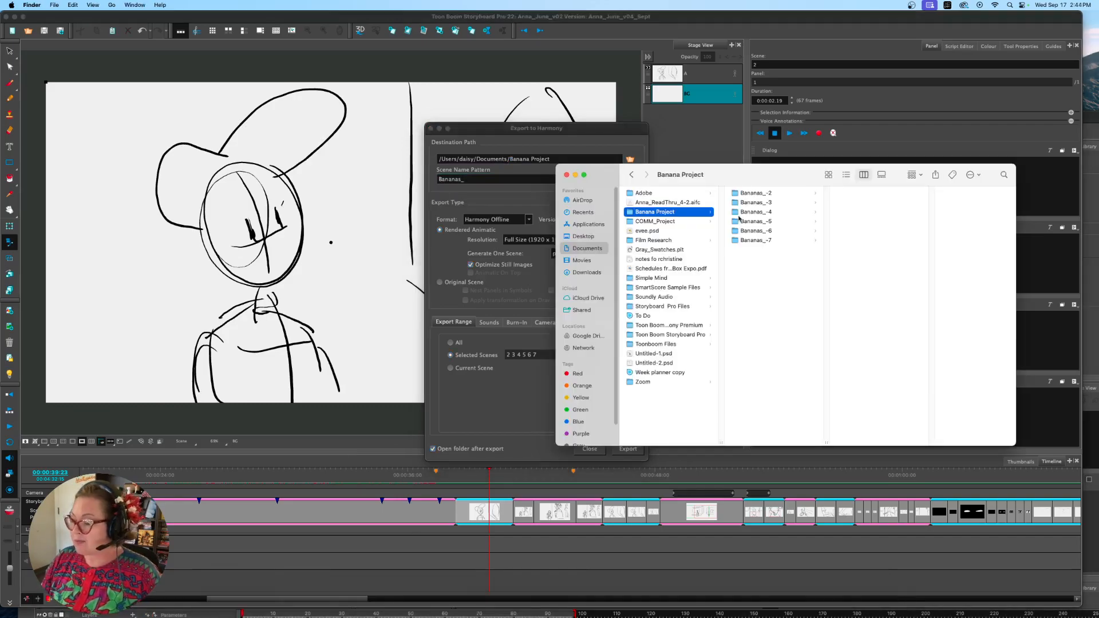
left_click_drag(761, 180, 817, 197)
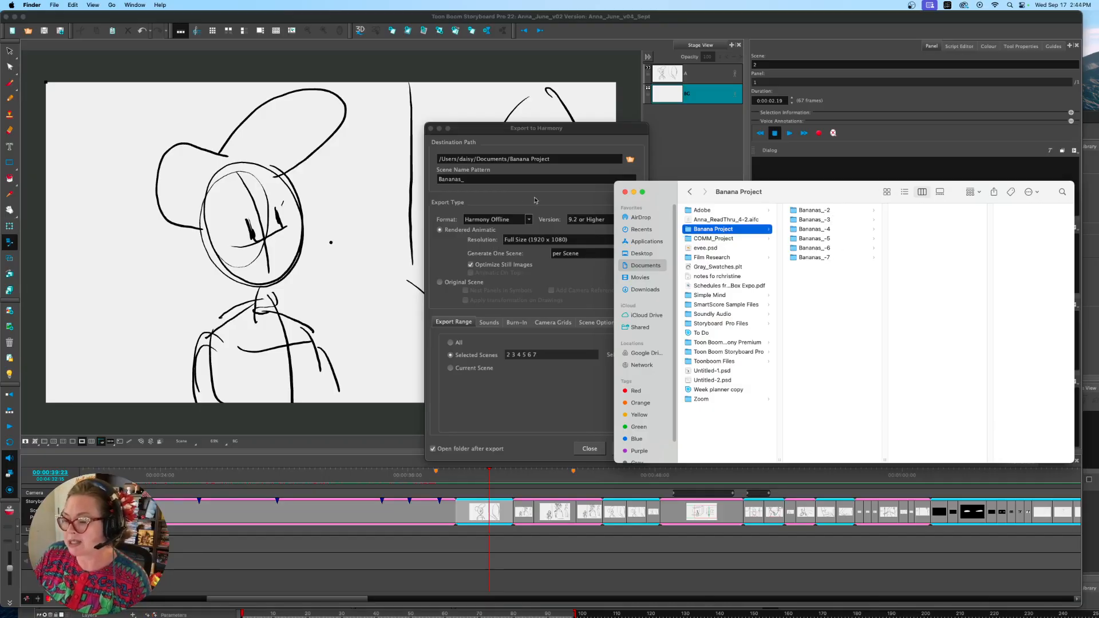
Switch back to the Export to Harmony dialog and set the scene name pattern to Bananas_Shot
left_click(478, 179)
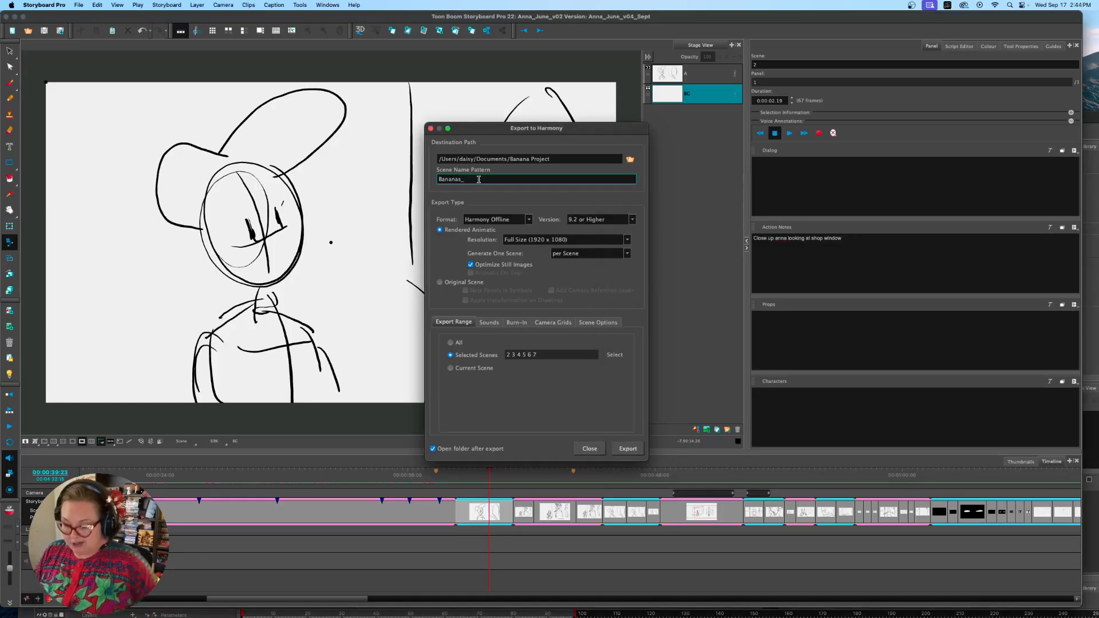
type("Shot")
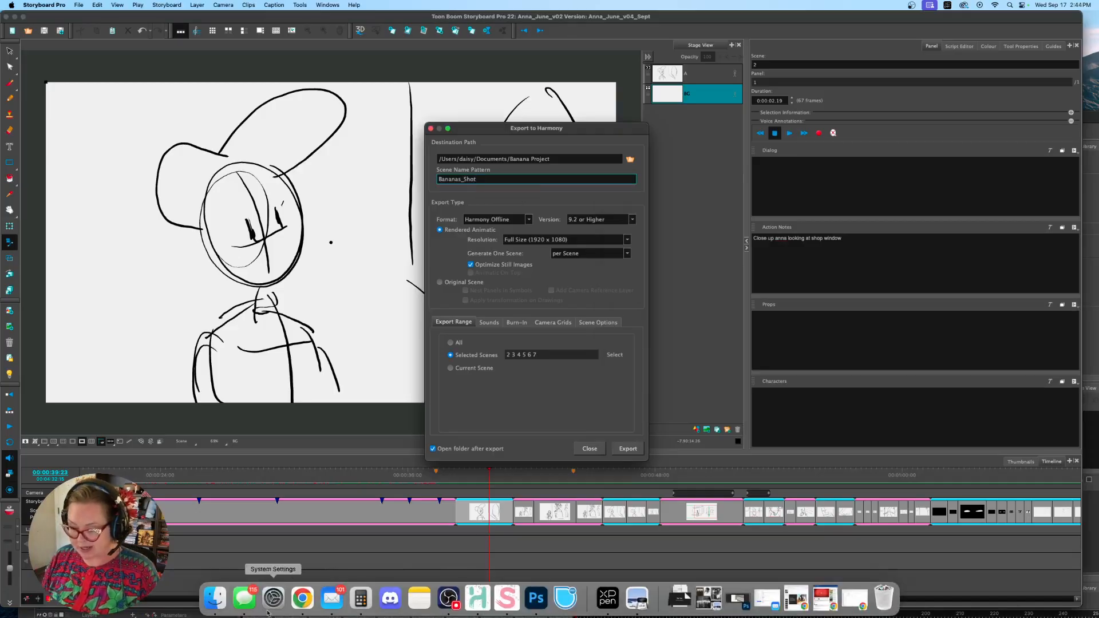
Try renaming the Bananas_-2 folder to Bananas_Shot-2 in Finder and undo the rename
left_click(215, 598)
left_click(823, 212)
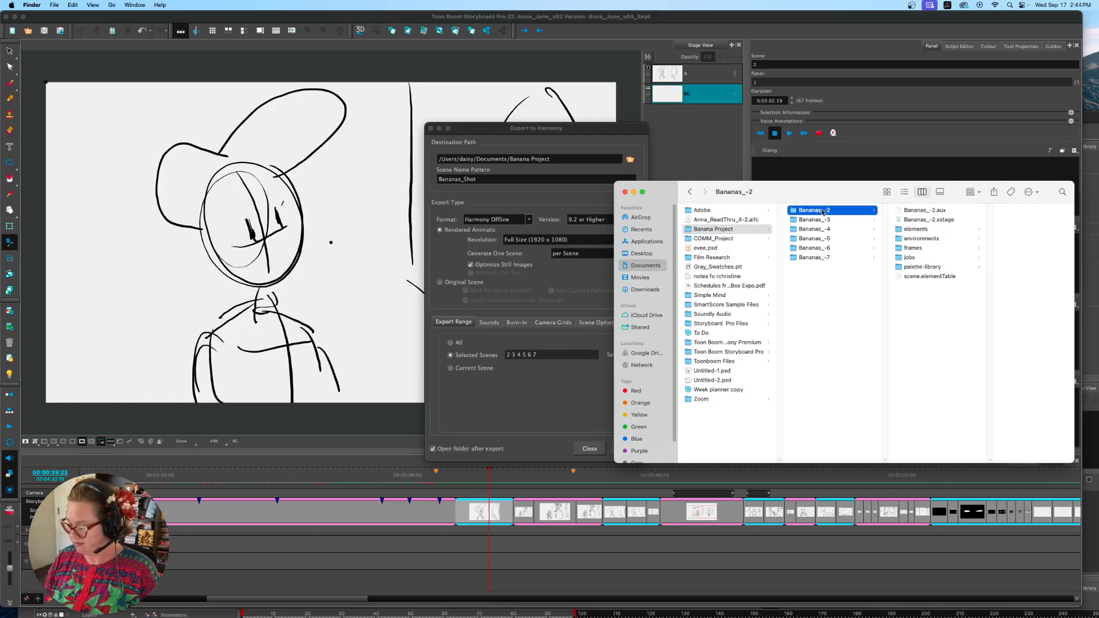
left_click(823, 212)
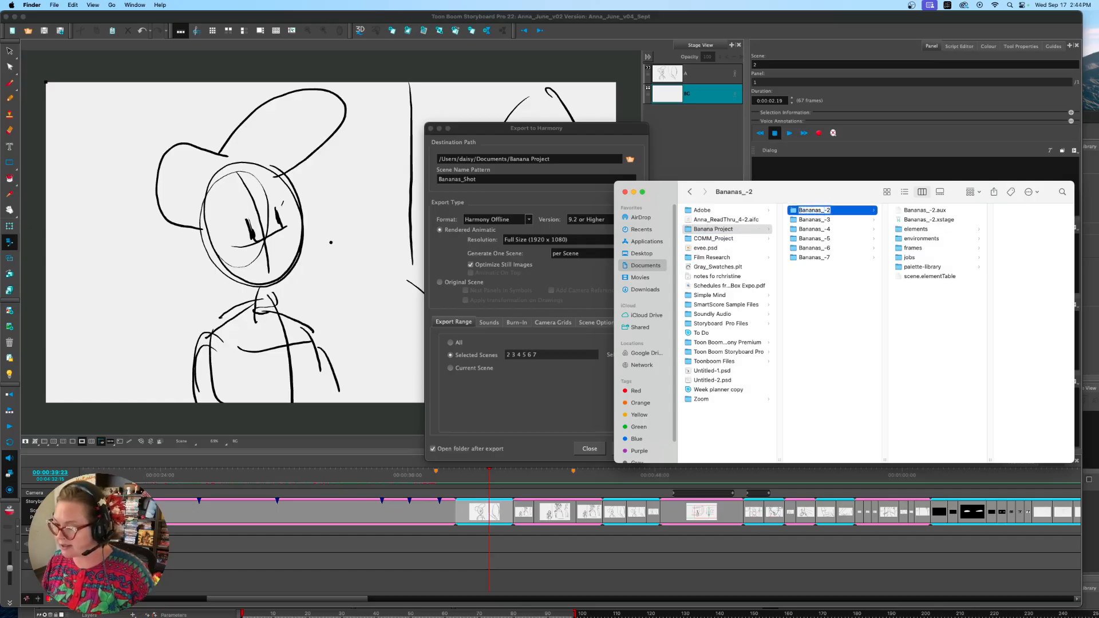
type("Shot")
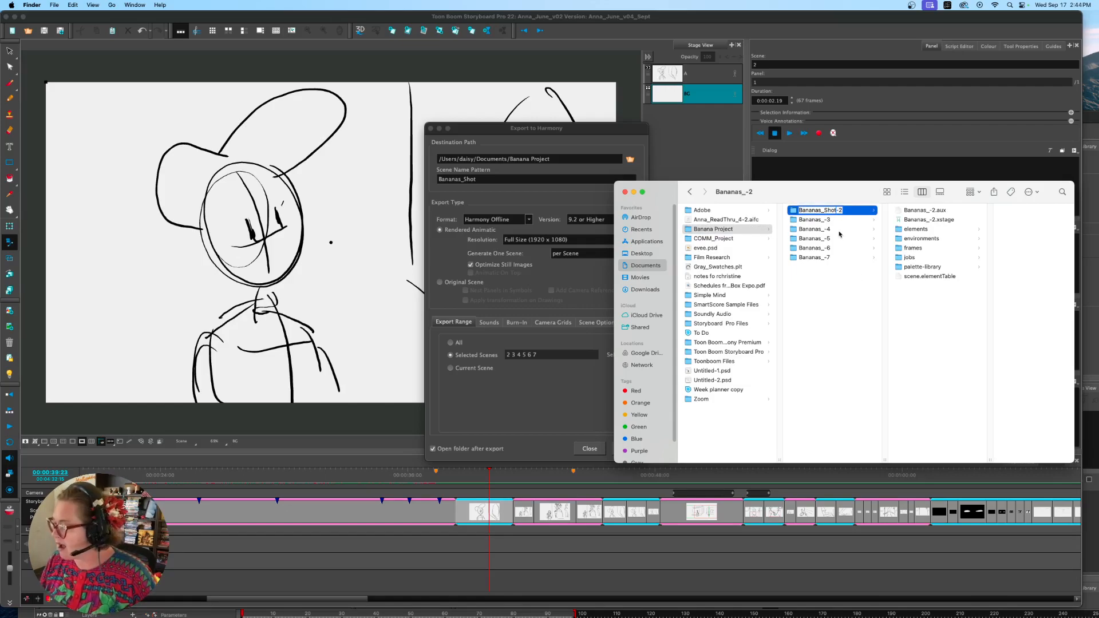
key("Return")
key("super+z")
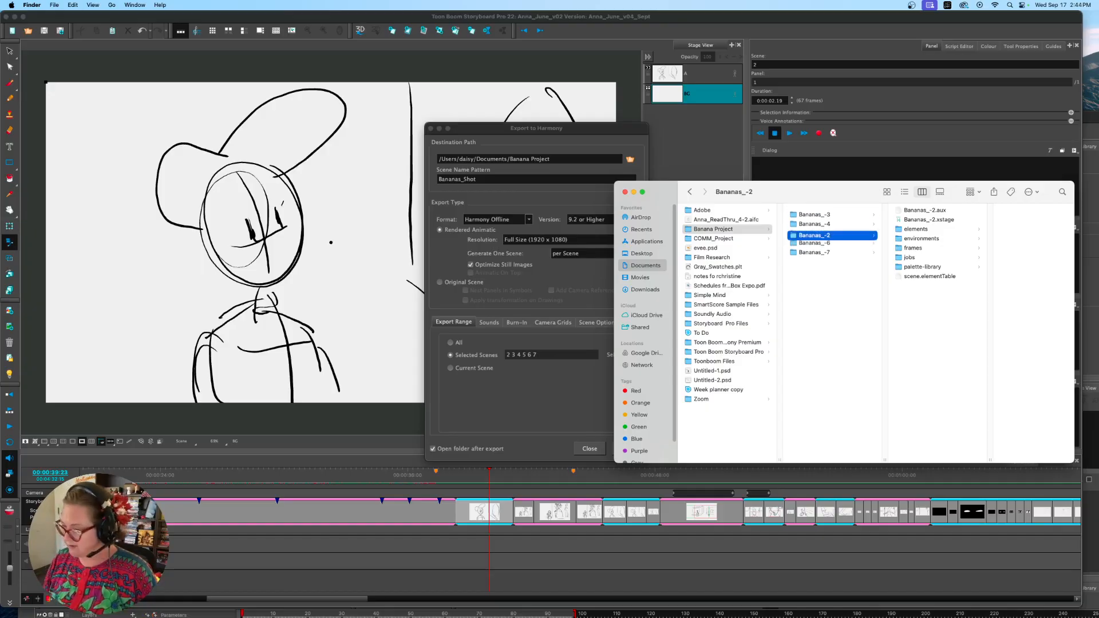
Return to the Harmony export dialog, enable Print Scene names and Panel numbers for the burn-in, and review the sound, camera grid and scene options
left_click(507, 179)
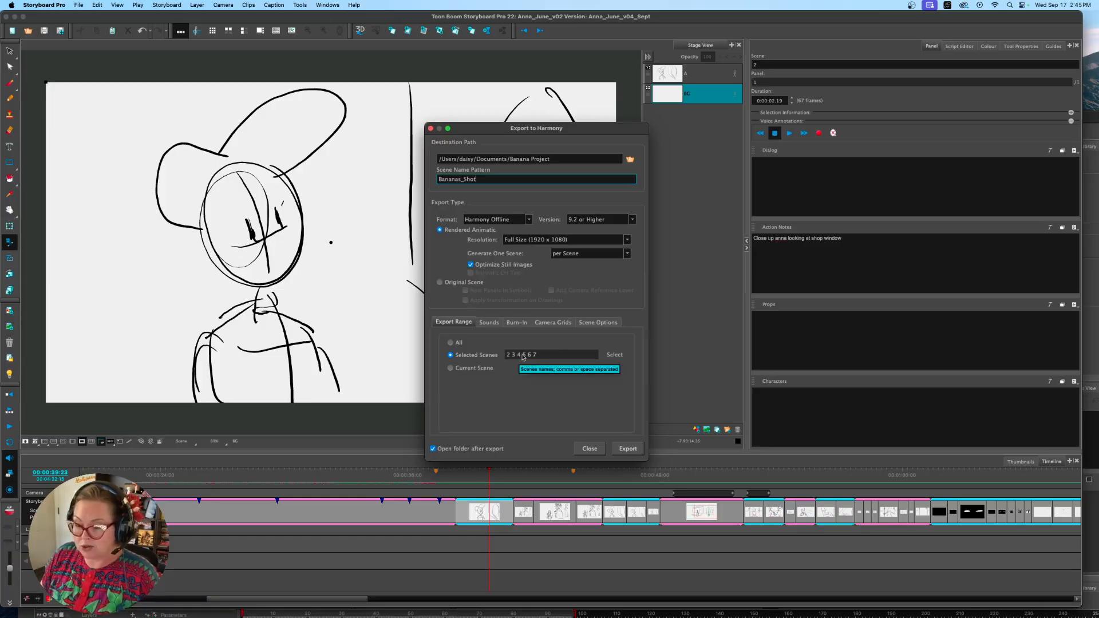
left_click(489, 324)
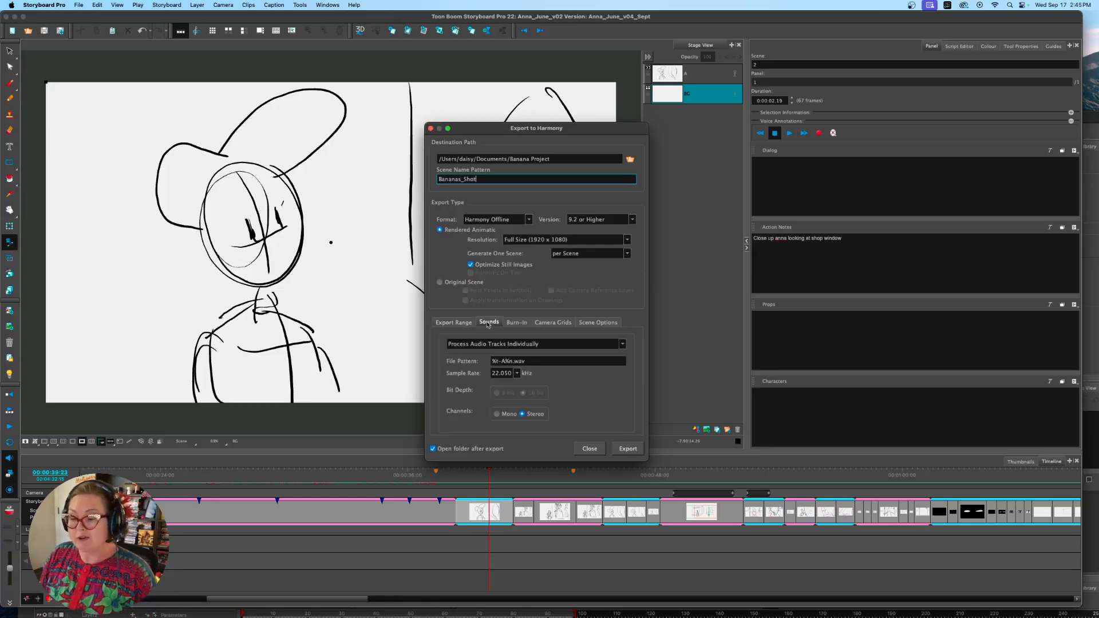
left_click(517, 323)
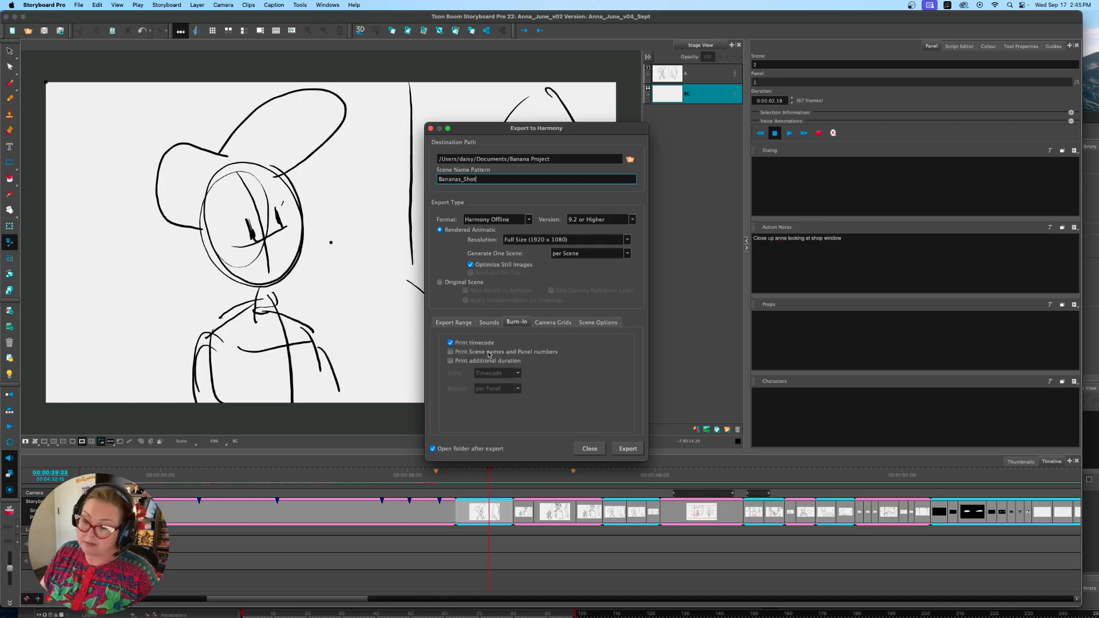
left_click(485, 352)
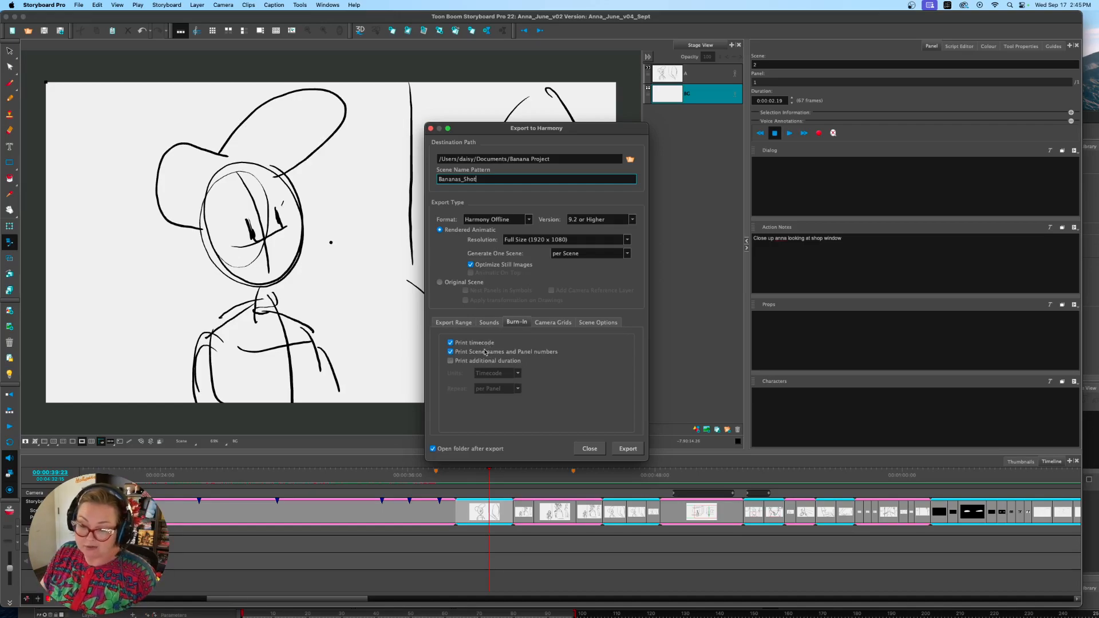
left_click(553, 322)
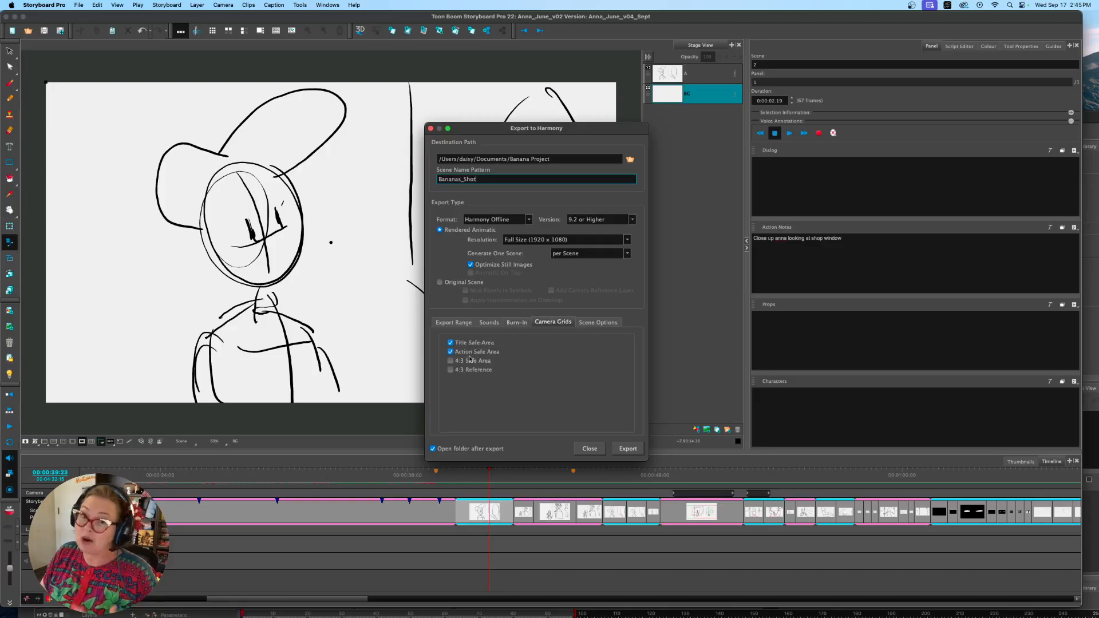
left_click(600, 324)
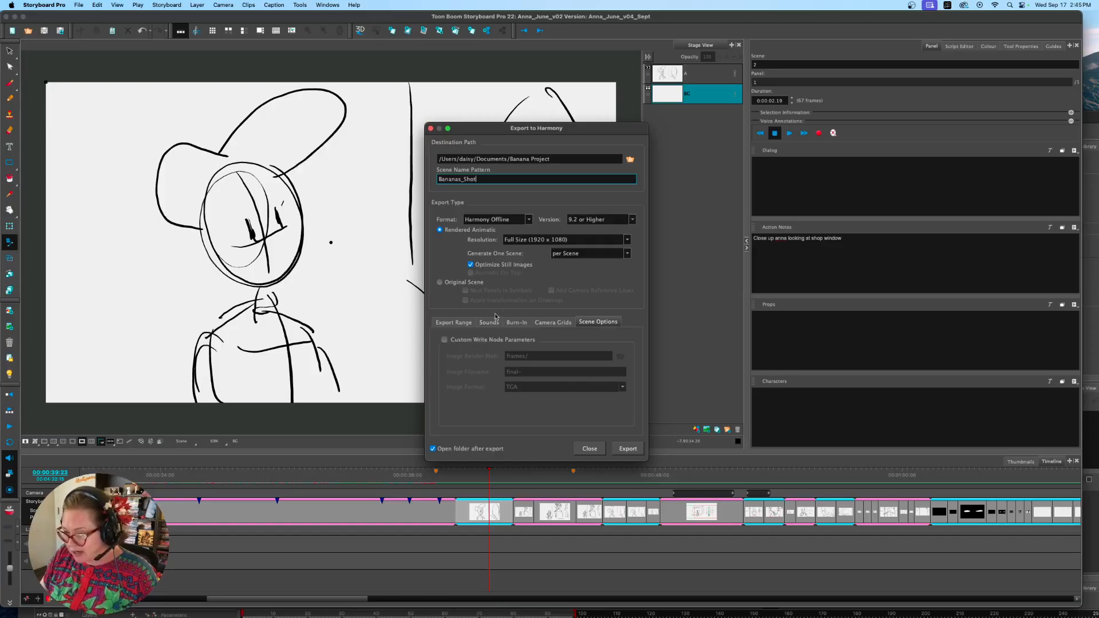
Look through the contents of the exported scene folders up to Bananas_-7 in Finder
left_click(622, 449)
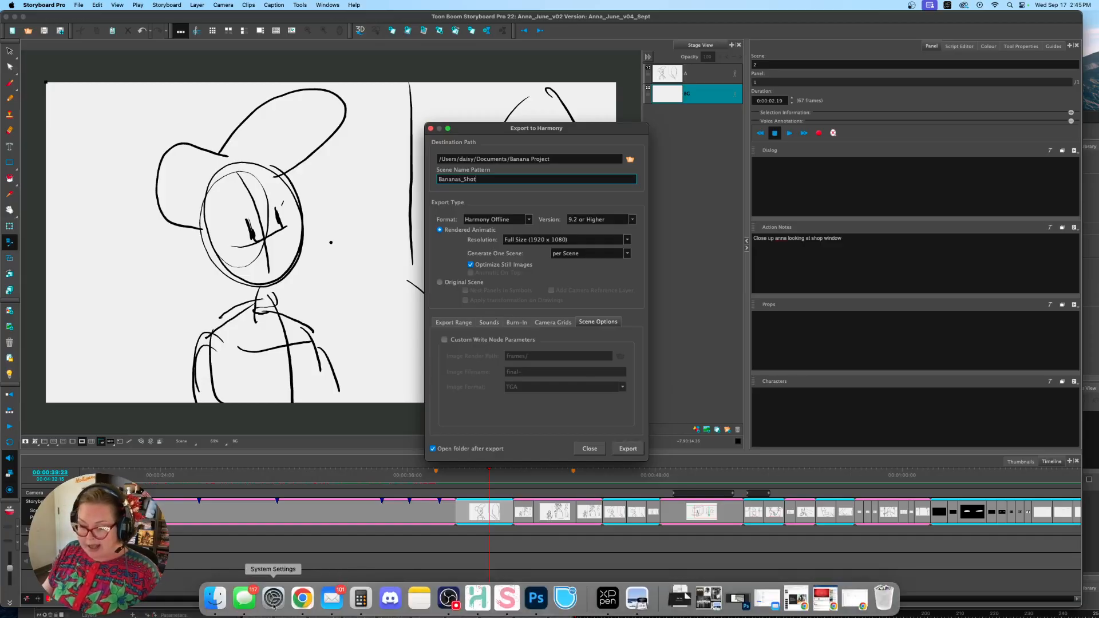
left_click_drag(836, 194, 613, 169)
key("Down")
key("Down")
key("Down")
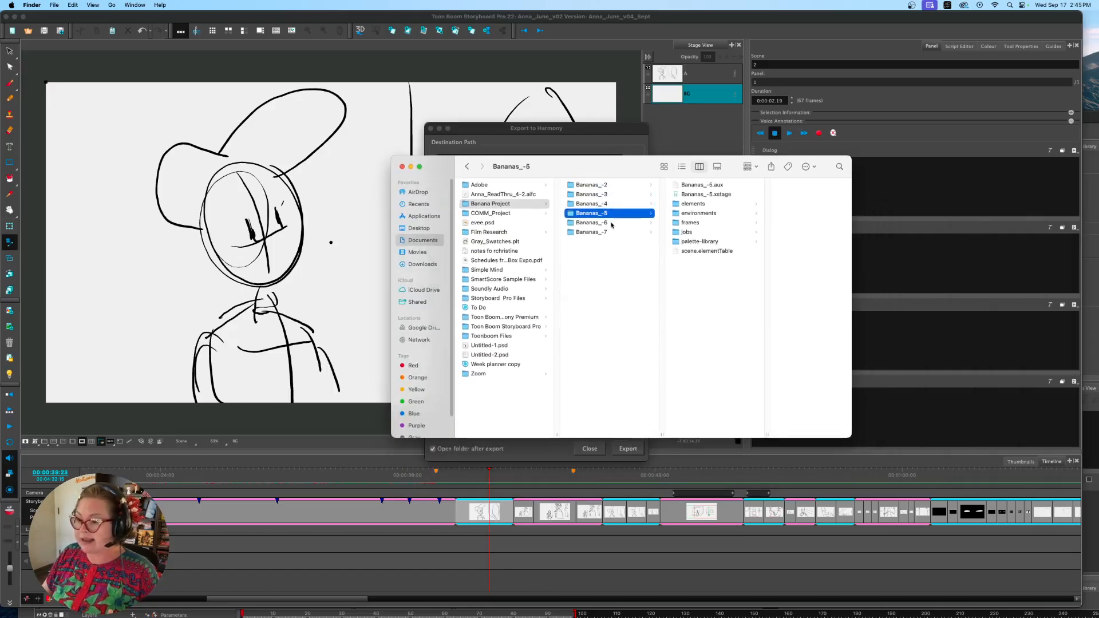
key("Down")
key("Down")
mouse_move(532, 615)
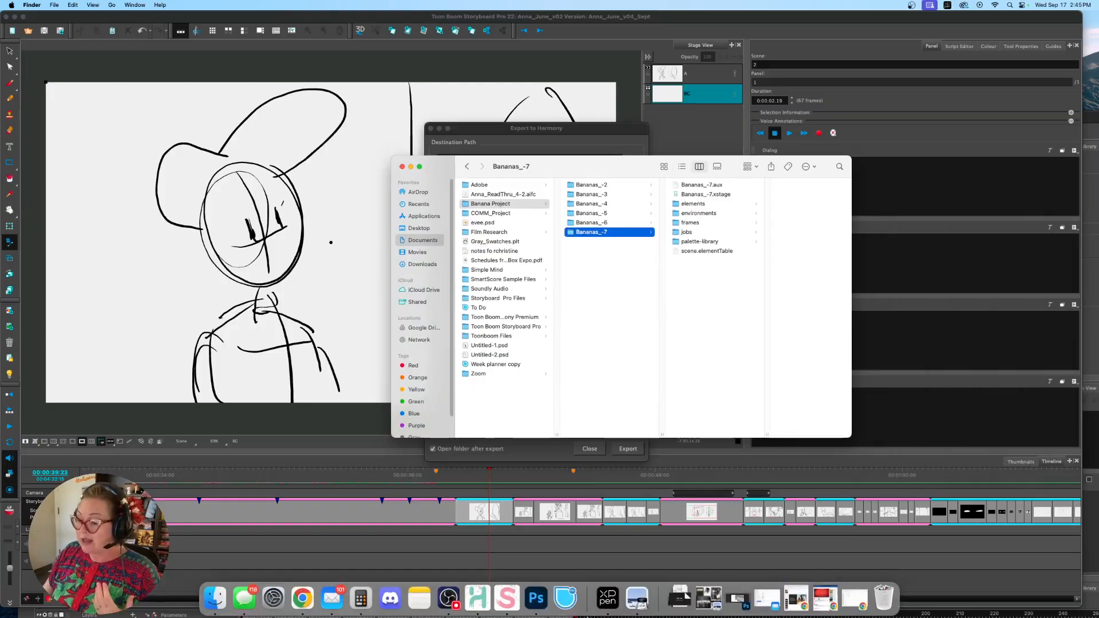
Switch to Harmony, maximize its window and scrub the exported scene 5 from start to end on the timeline
left_click(480, 601)
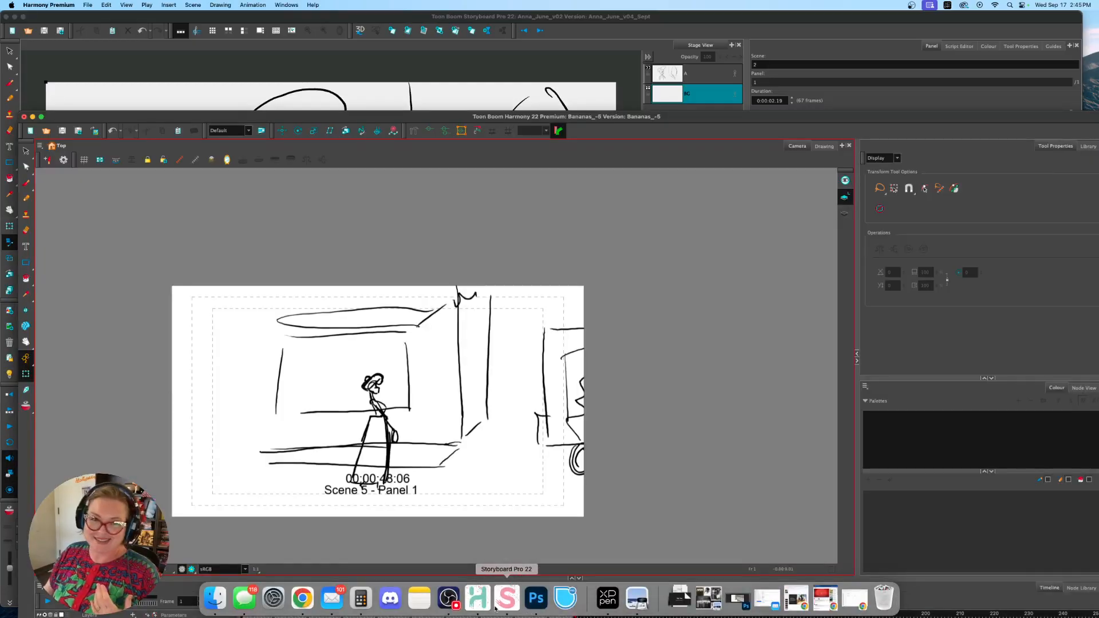
double_click(406, 116)
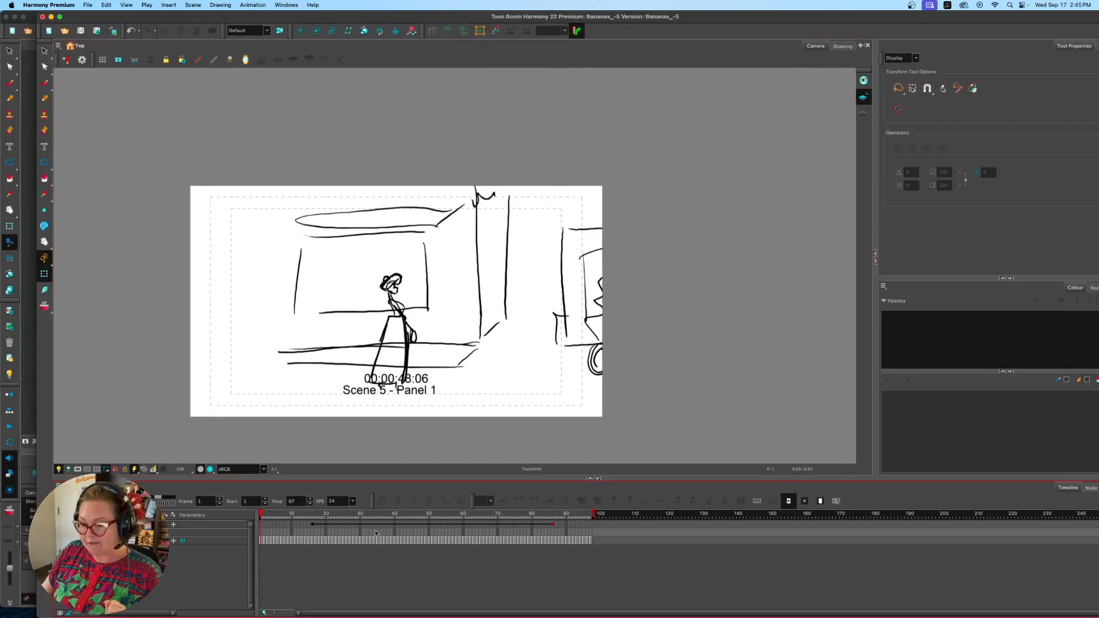
left_click(313, 515)
mouse_move(313, 515)
left_mouse_down()
mouse_move(590, 523)
mouse_move(247, 527)
mouse_move(324, 542)
left_mouse_up()
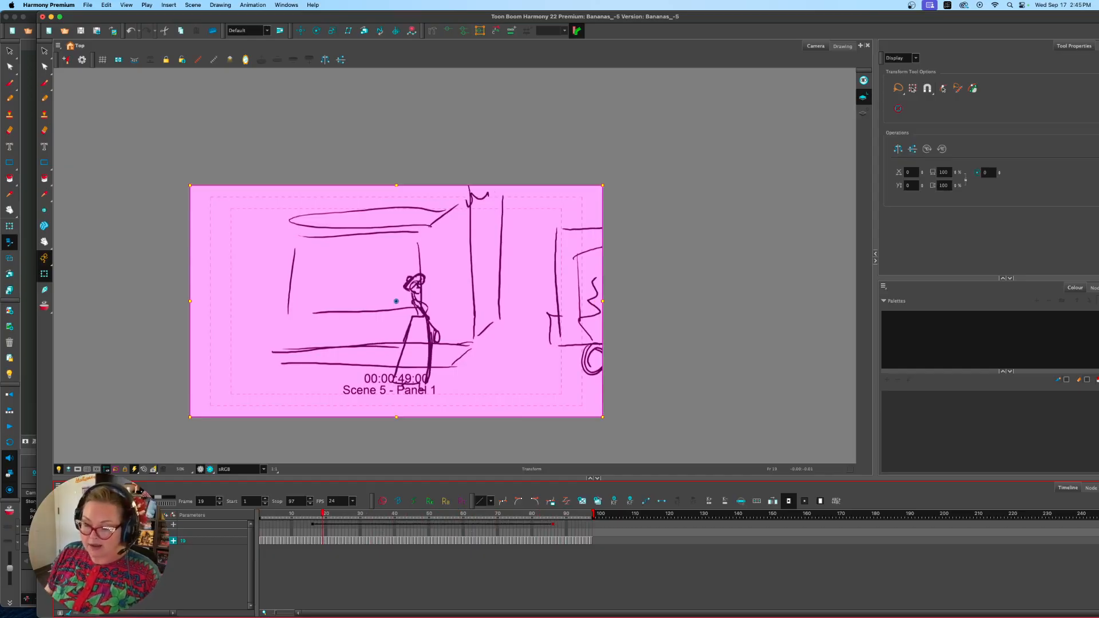
left_click_drag(287, 518, 606, 520)
left_click(599, 537)
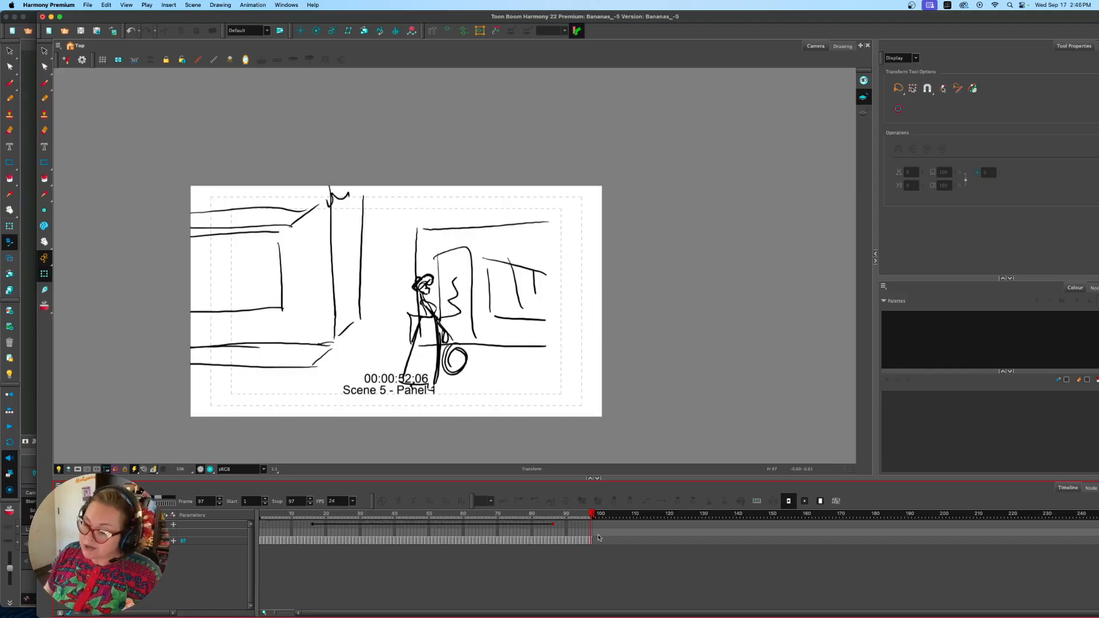
Switch to Storyboard Pro and set the export type to Original Scene, with Add Camera Reference Layer and Apply transformation on Drawings enabled
mouse_move(593, 613)
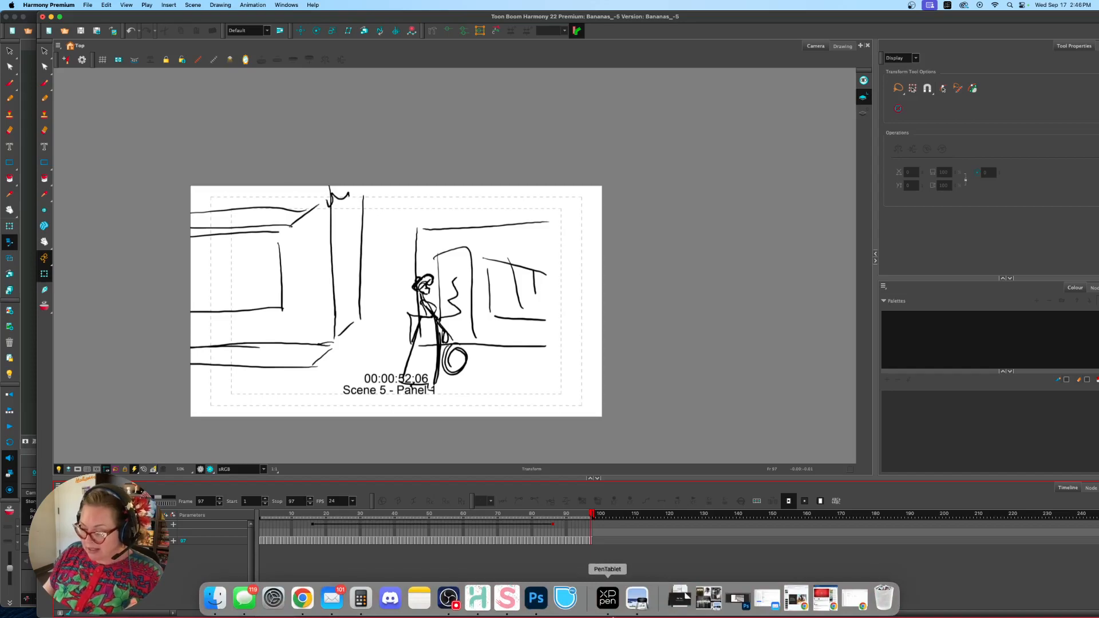
left_click(503, 610)
left_click(444, 281)
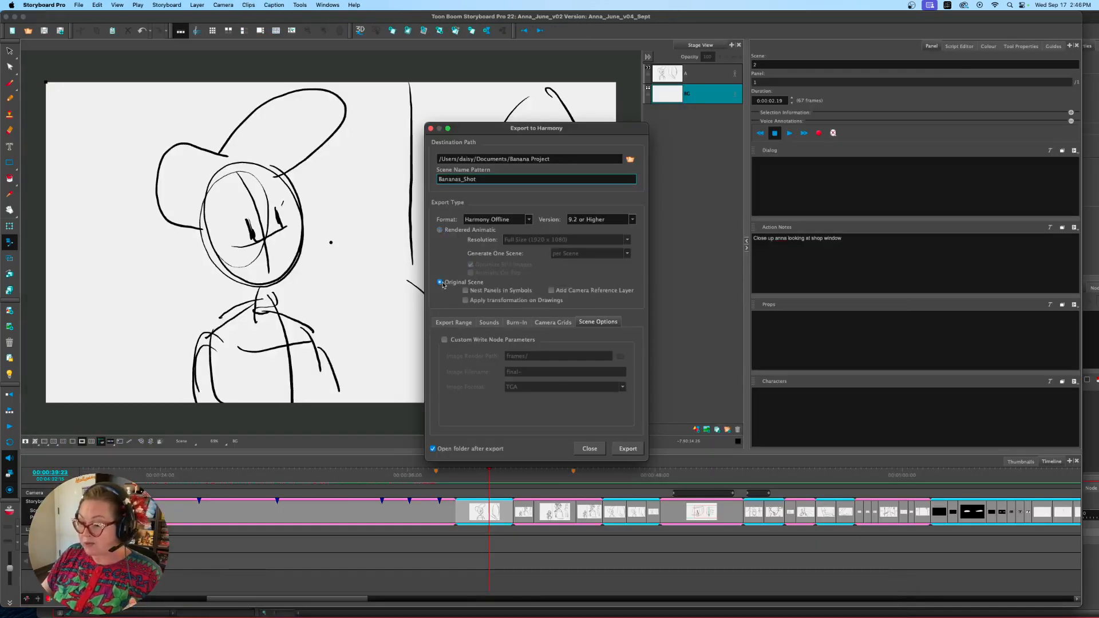
left_click(551, 291)
left_click(466, 300)
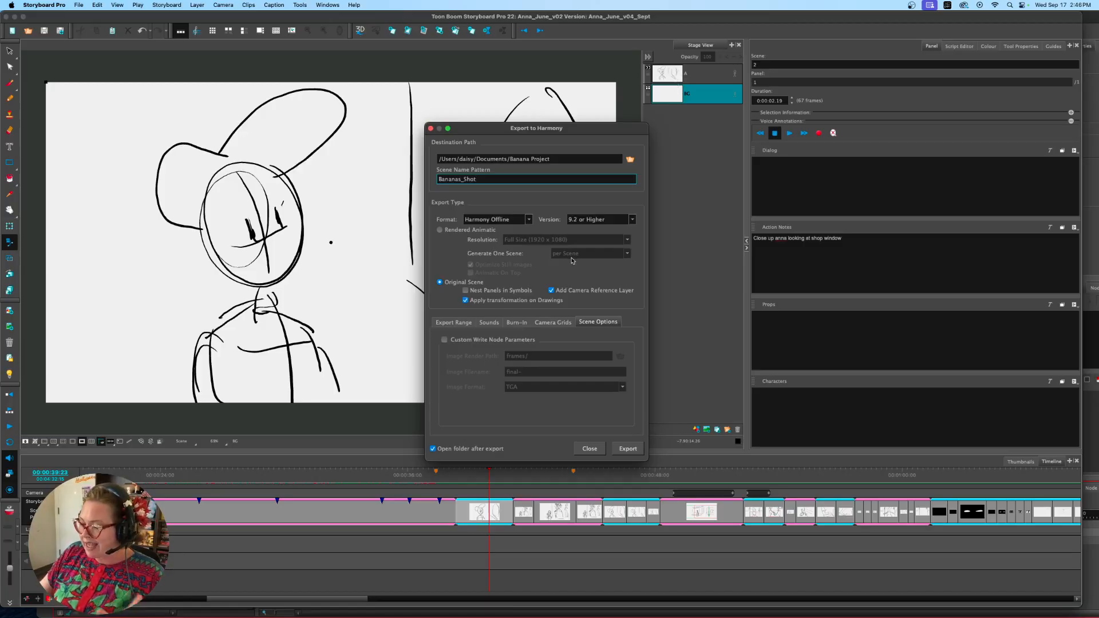
Create a folder named "Banana project v02" in Documents and set it as the export destination
left_click(466, 324)
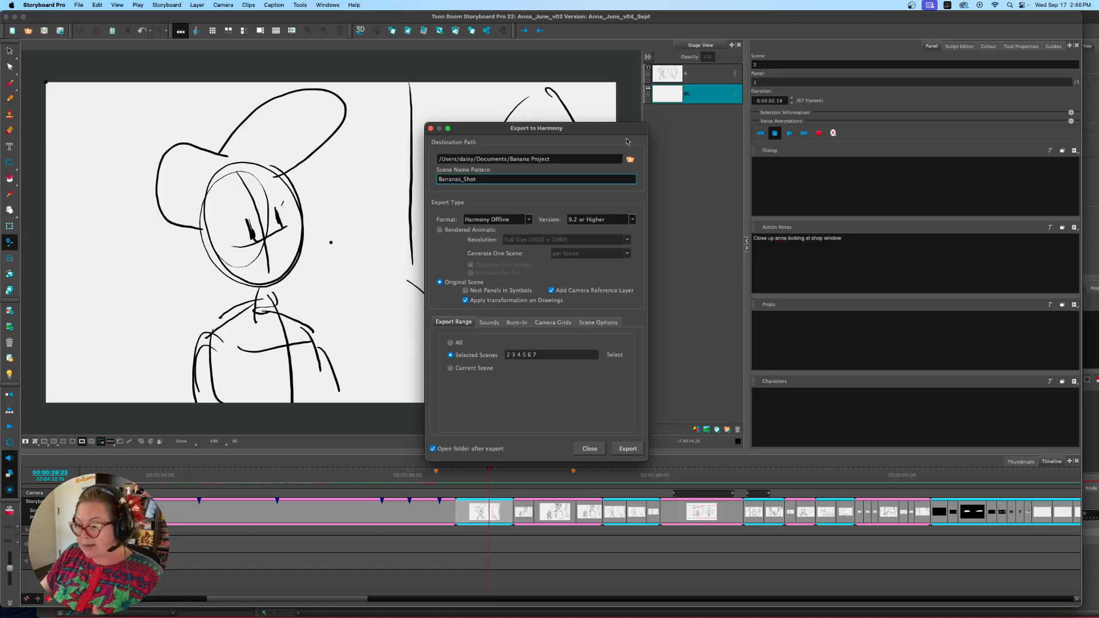
left_click(630, 159)
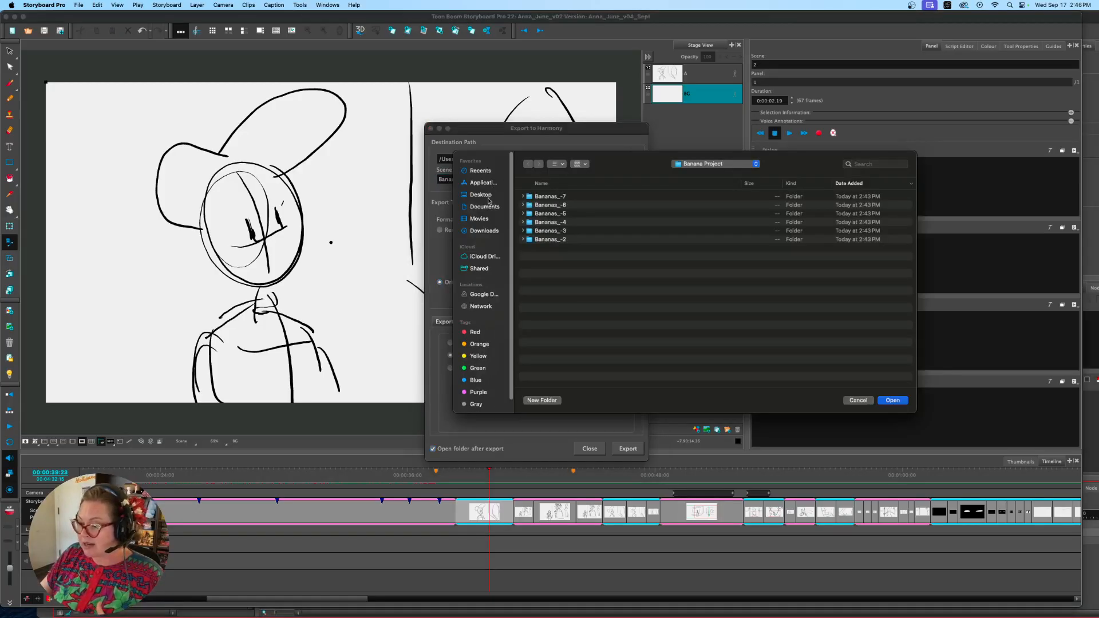
left_click(488, 206)
left_click(542, 399)
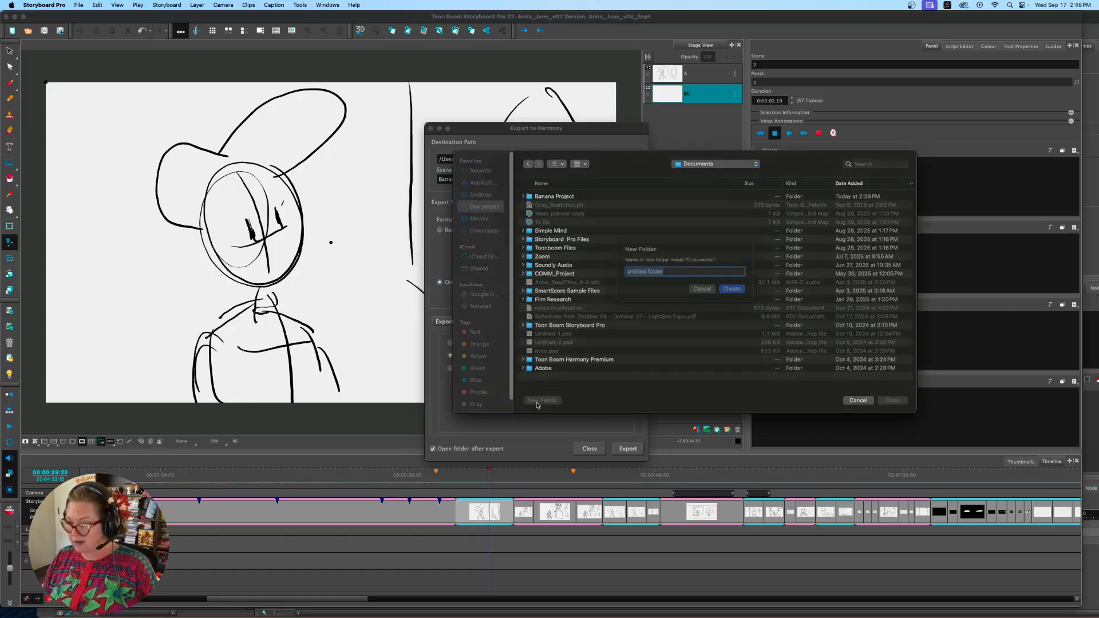
type("Banana pro")
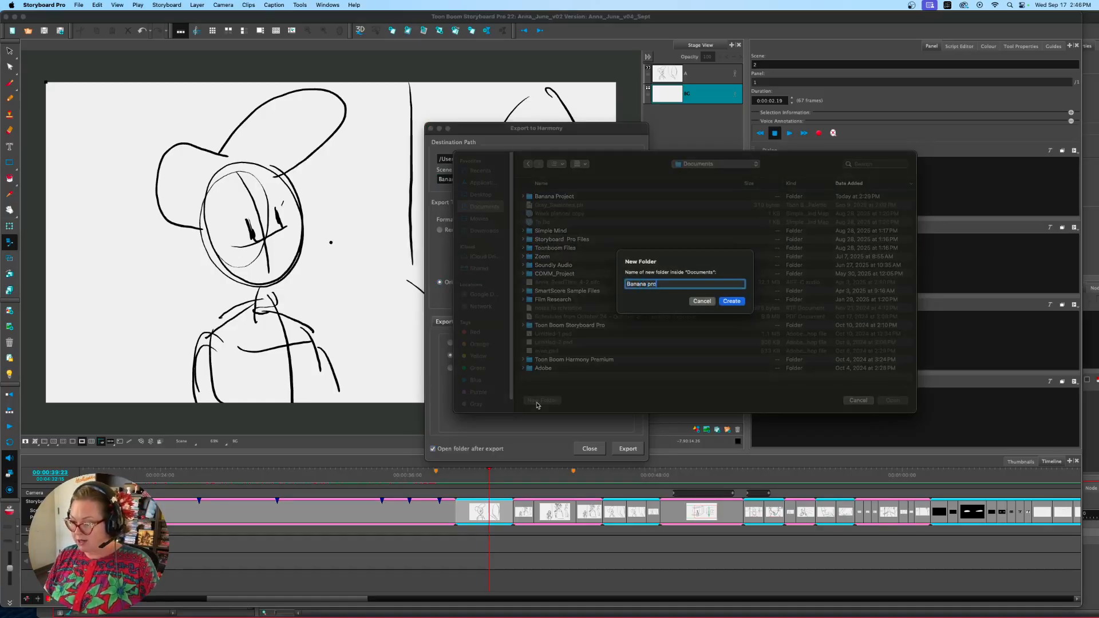
type("ject v02")
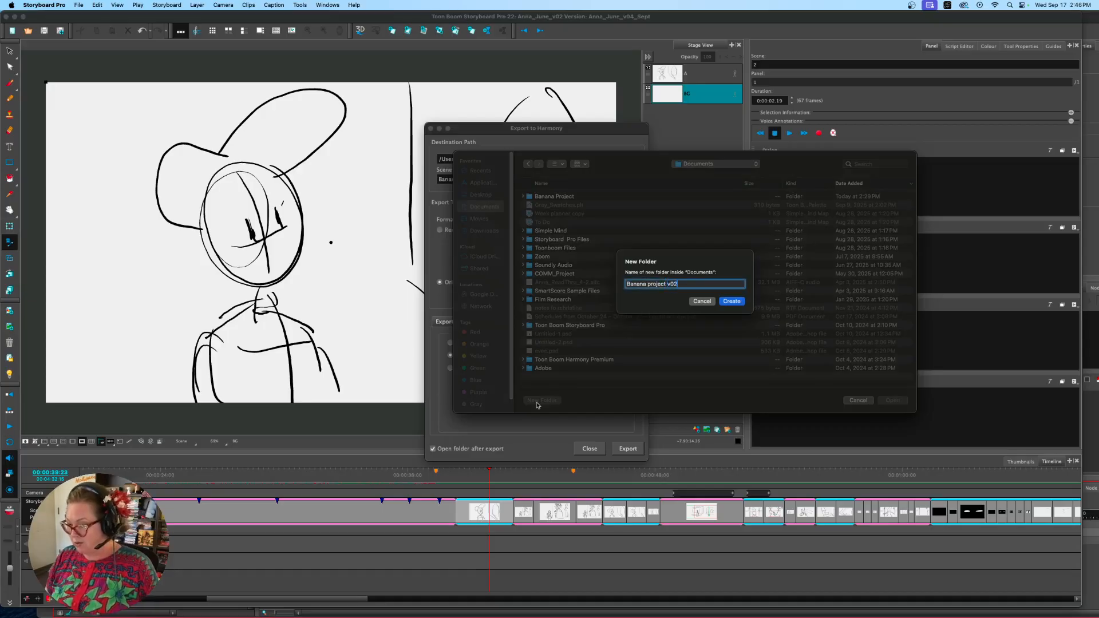
key("Return")
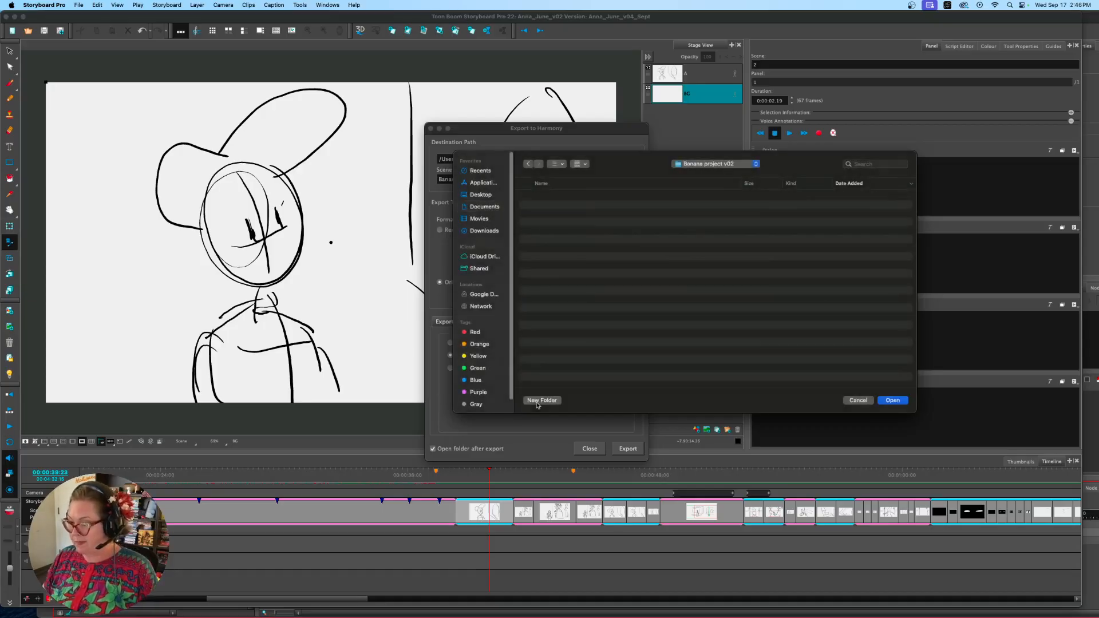
left_click(891, 400)
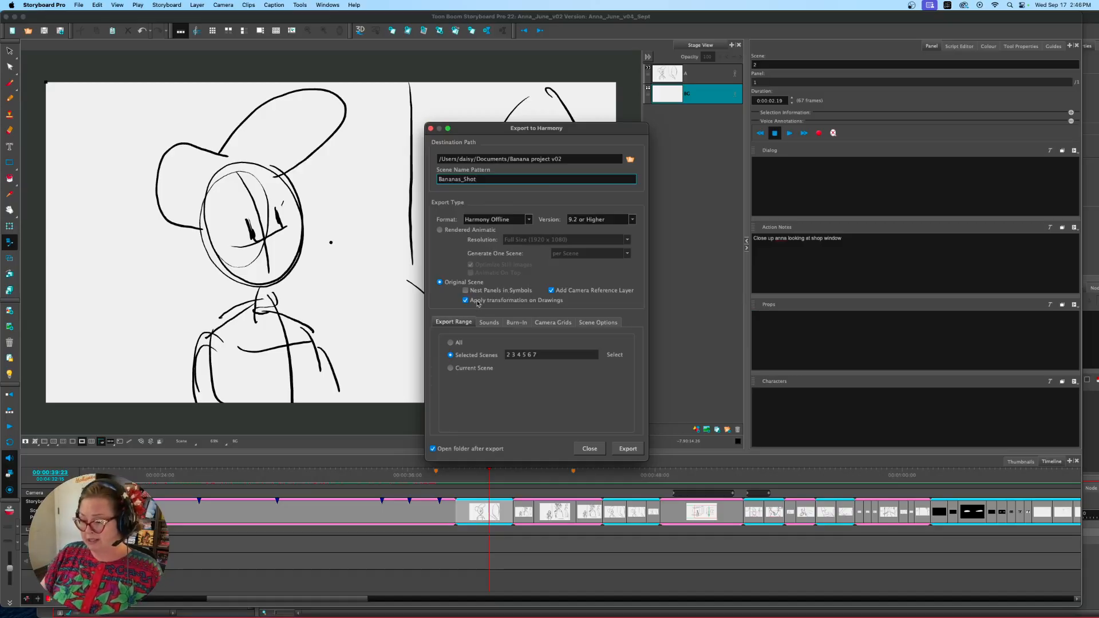
Review the burn-in, camera grid, scene and sound options, and export selected scenes 2 to 7 as original scenes
left_click(516, 323)
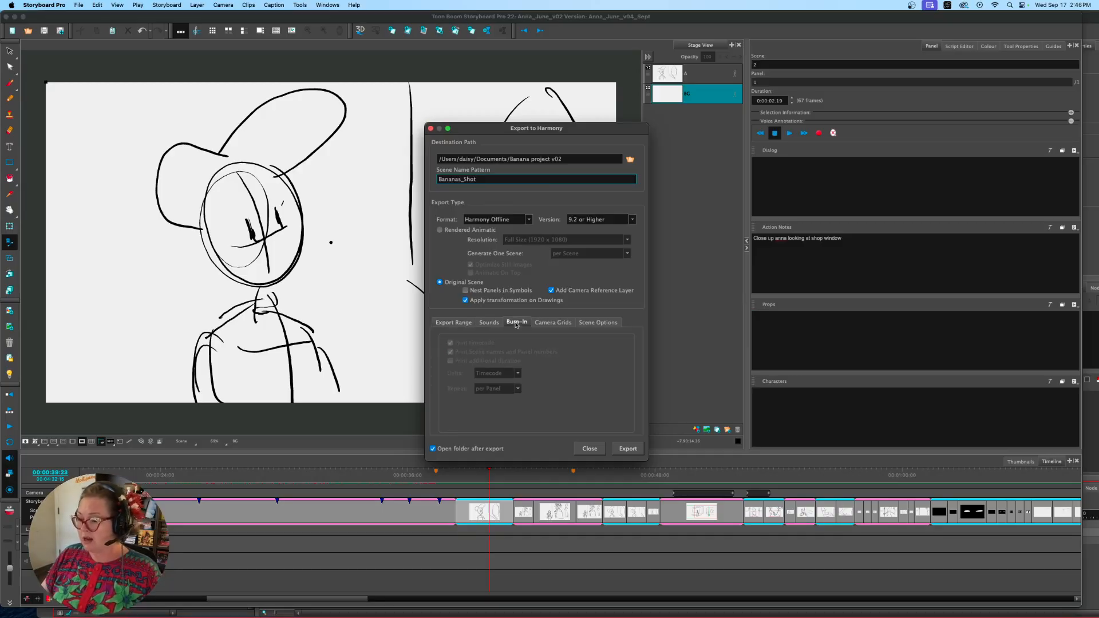
left_click(552, 323)
left_click(586, 323)
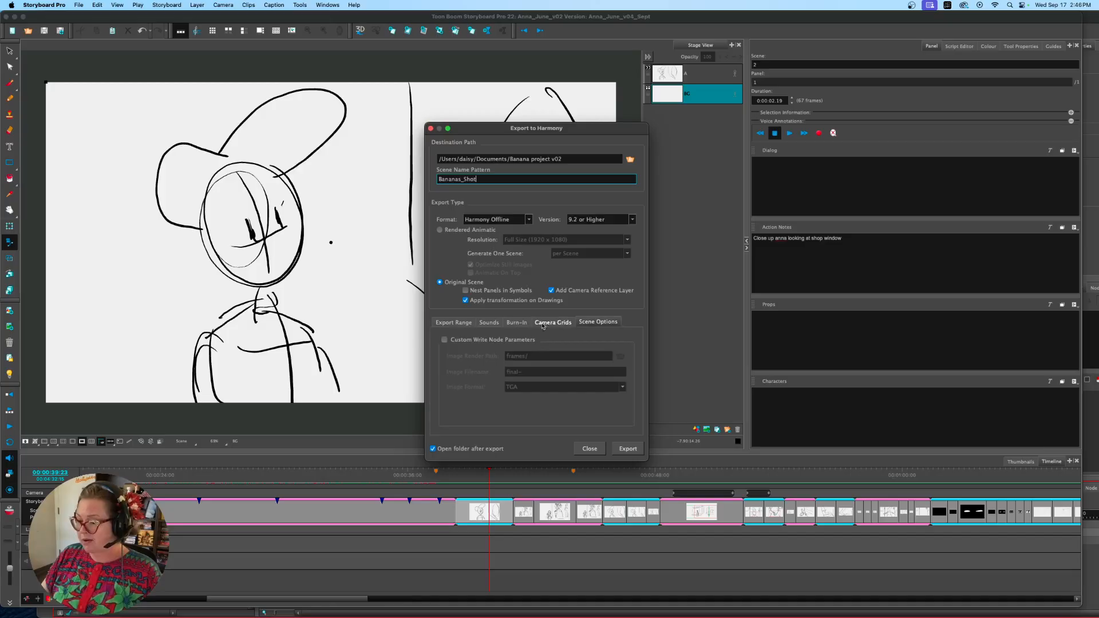
left_click(491, 325)
left_click(514, 323)
left_click(453, 322)
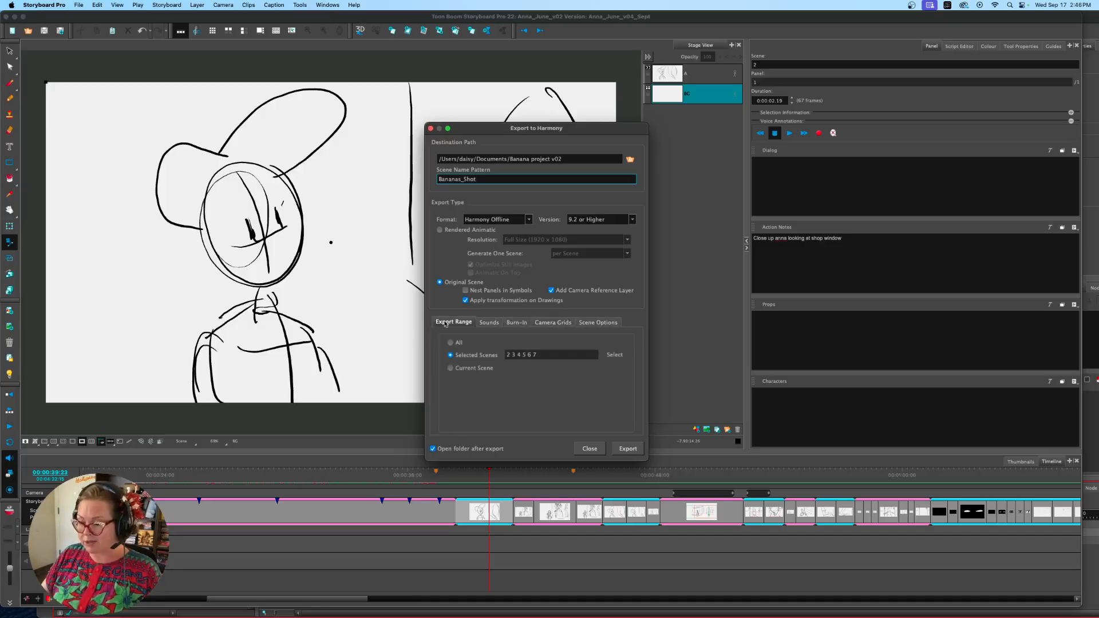
left_click(627, 448)
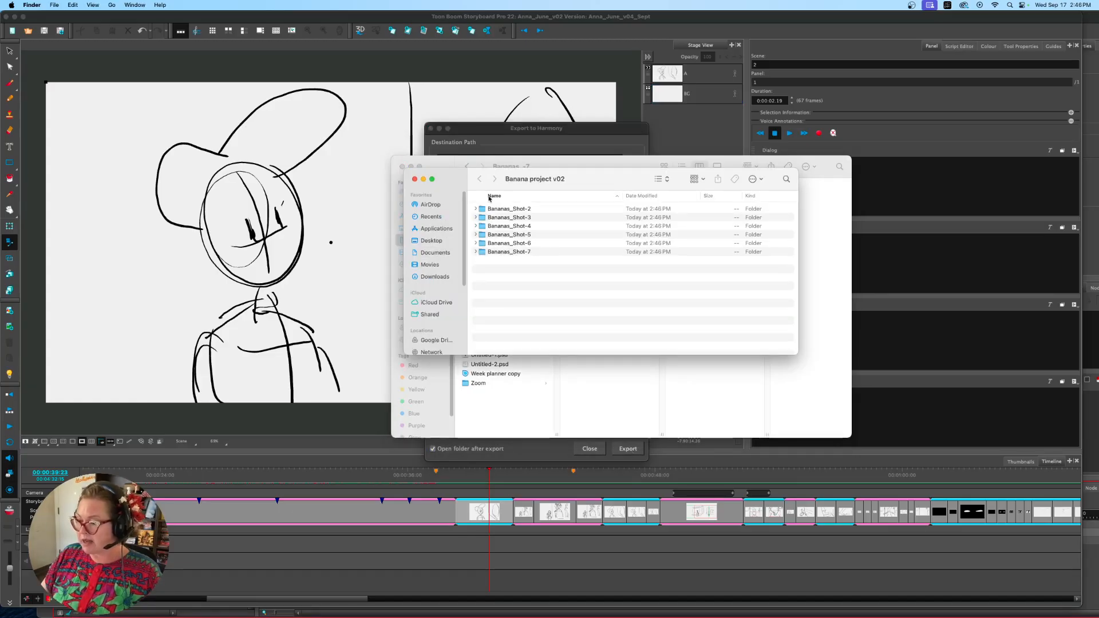
Look through the contents of the exported Bananas_Shot-2 folder in Finder
left_click_drag(529, 179, 521, 170)
left_click(466, 200)
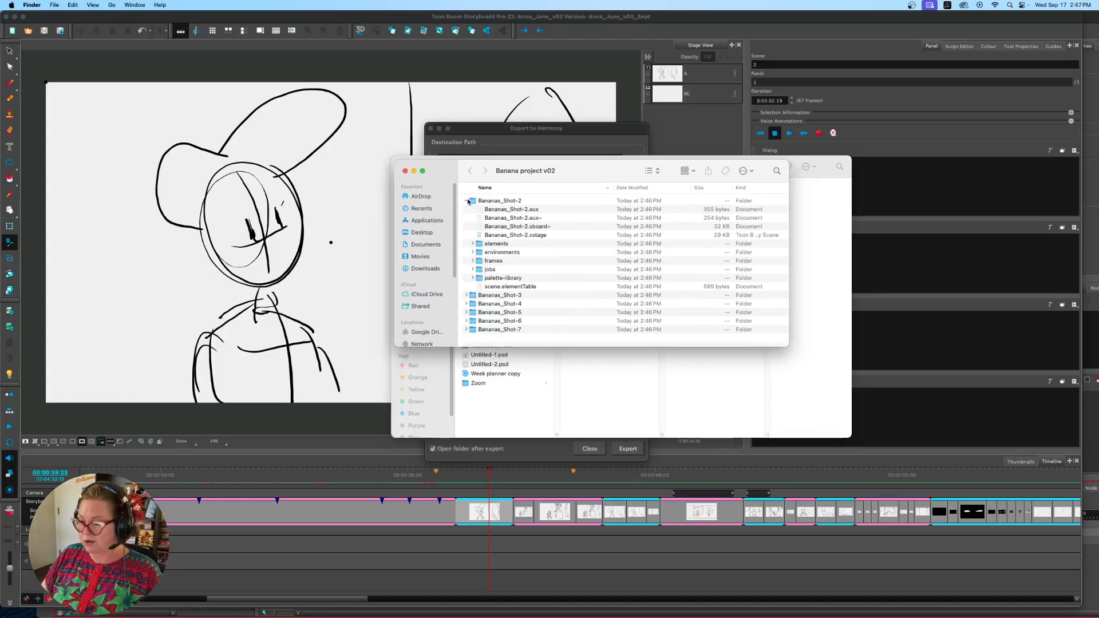
left_click(466, 201)
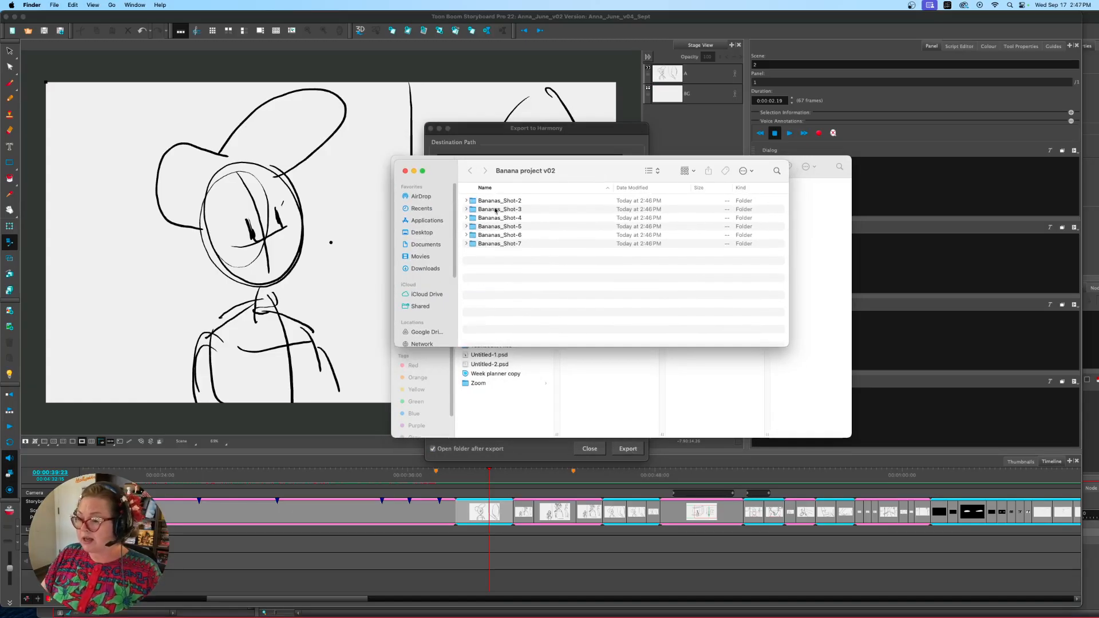
Switch to Harmony, open the Bananas_Shot-5 scene from the Banana project v02 folder, and accept the colour recovery
mouse_move(508, 615)
left_click(477, 598)
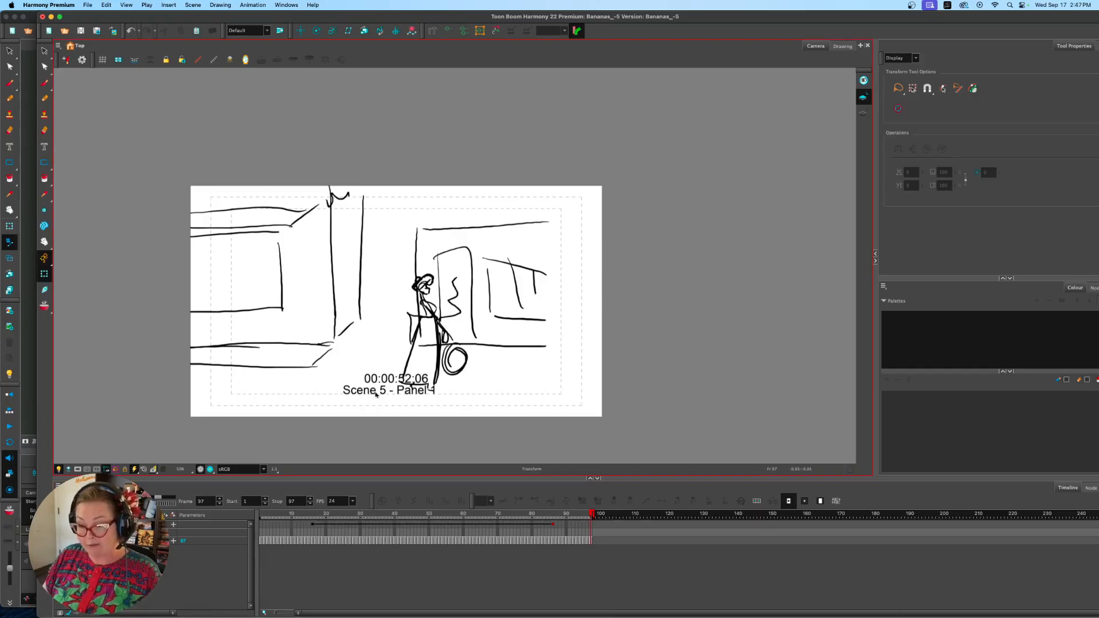
left_click(66, 31)
left_click(566, 320)
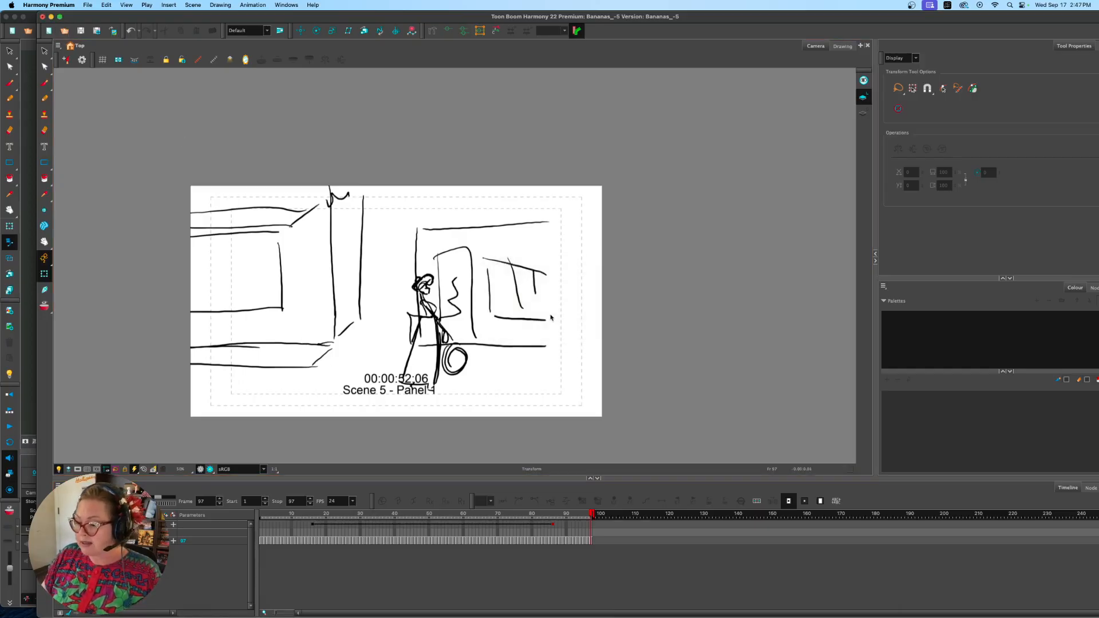
left_click(421, 170)
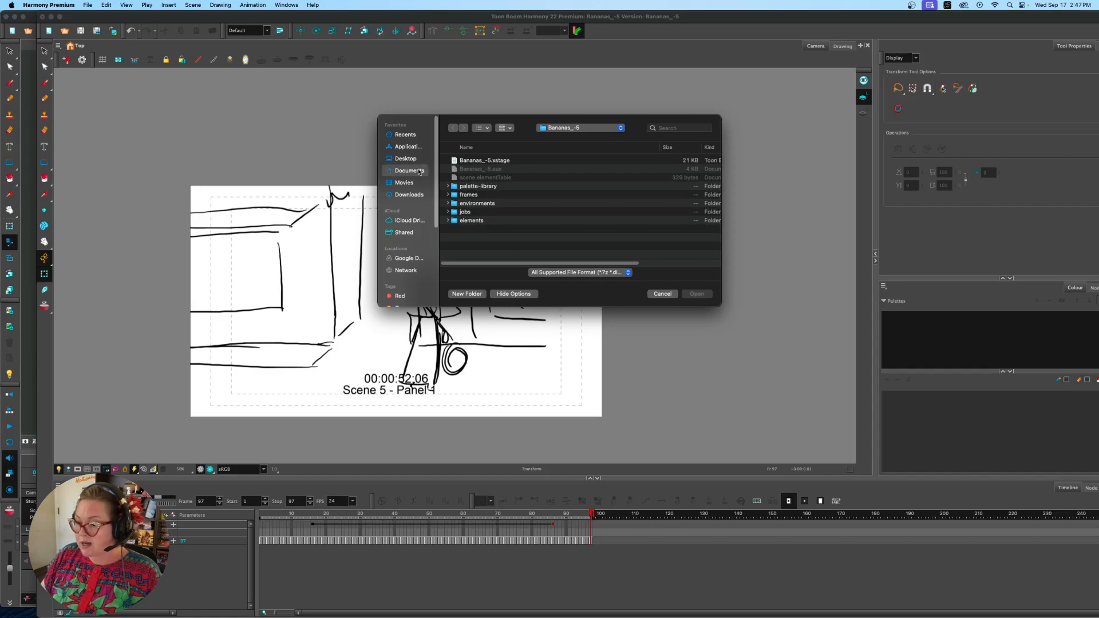
double_click(474, 163)
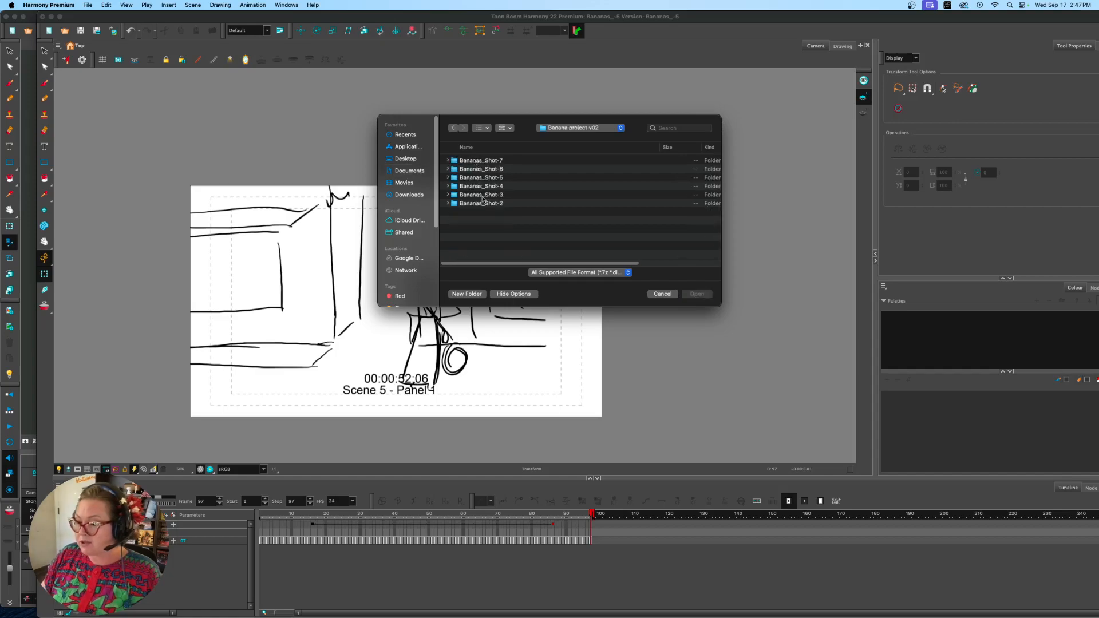
left_click(487, 178)
double_click(487, 178)
double_click(485, 163)
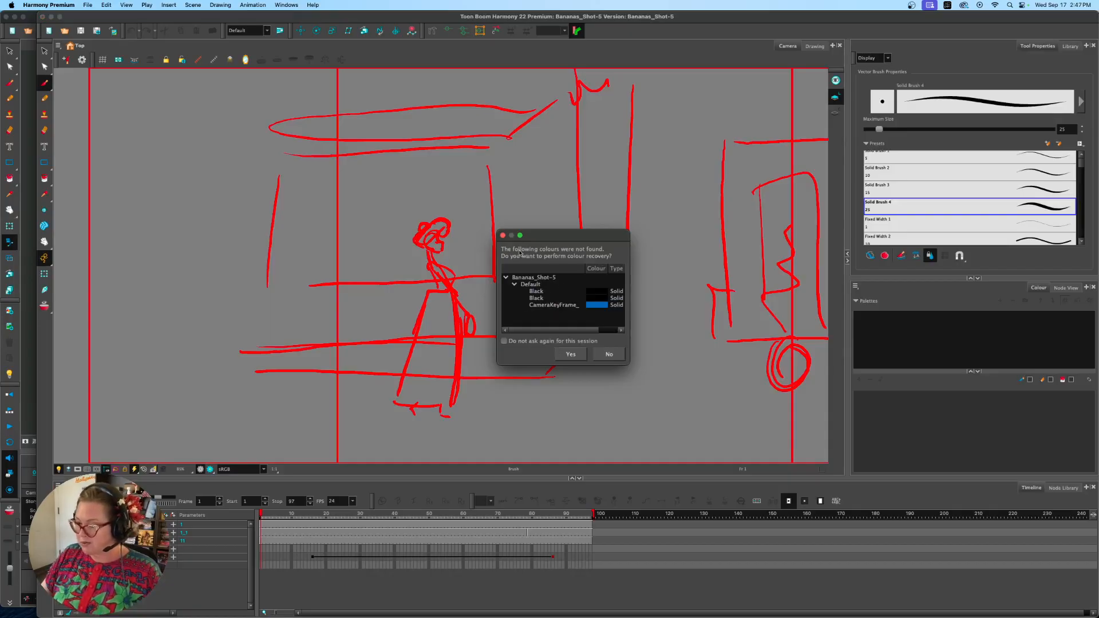
left_click(571, 354)
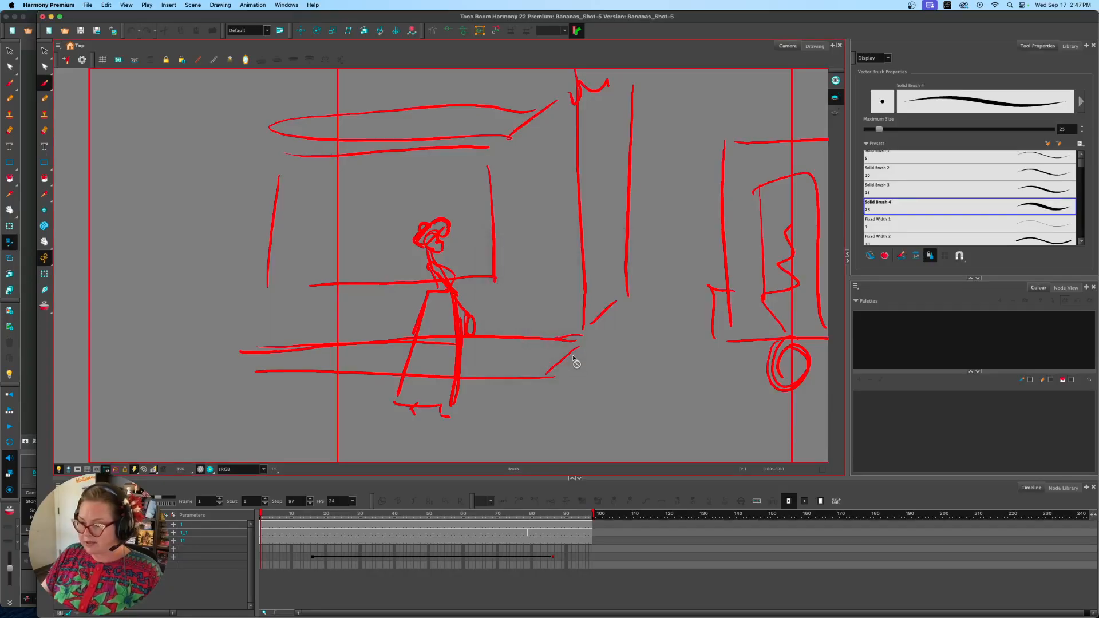
Go to frame 1 and select the scene's layers one by one to examine the character, background and camera reference drawings
left_click(303, 513)
left_click_drag(303, 513, 261, 513)
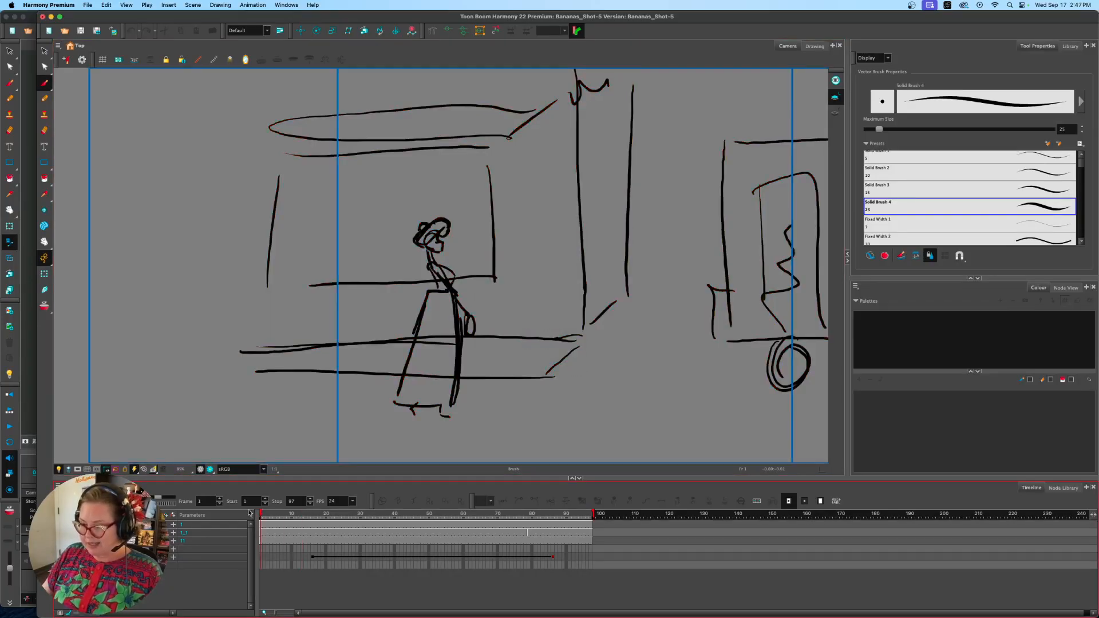
scroll(279, 445, "down", 5)
key("space")
left_click_drag(335, 409, 300, 348)
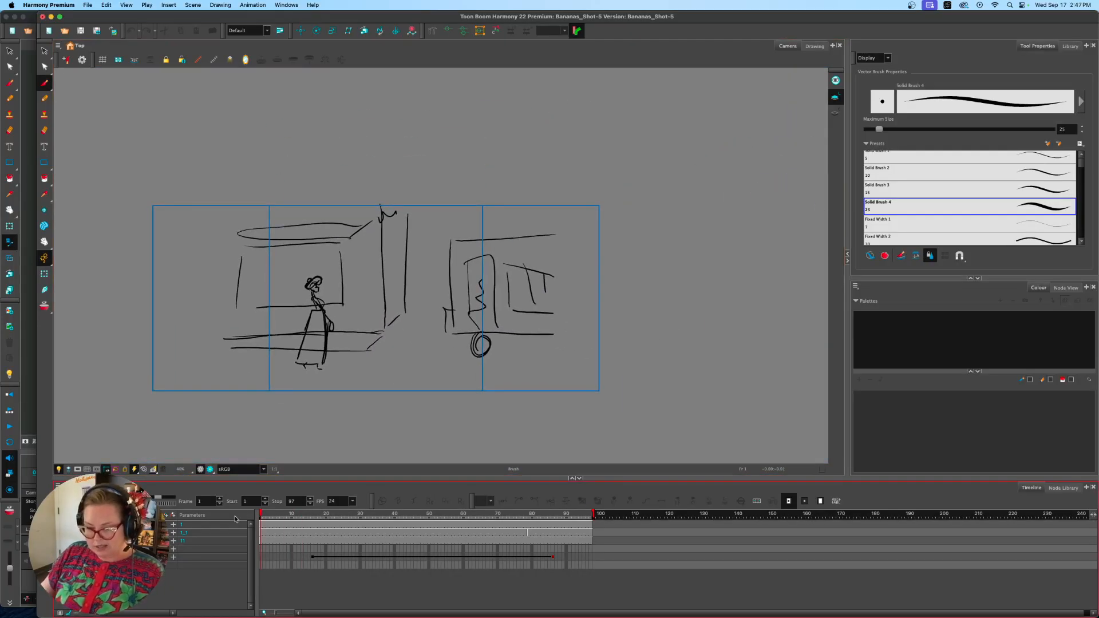
left_click(192, 540)
left_click(137, 532)
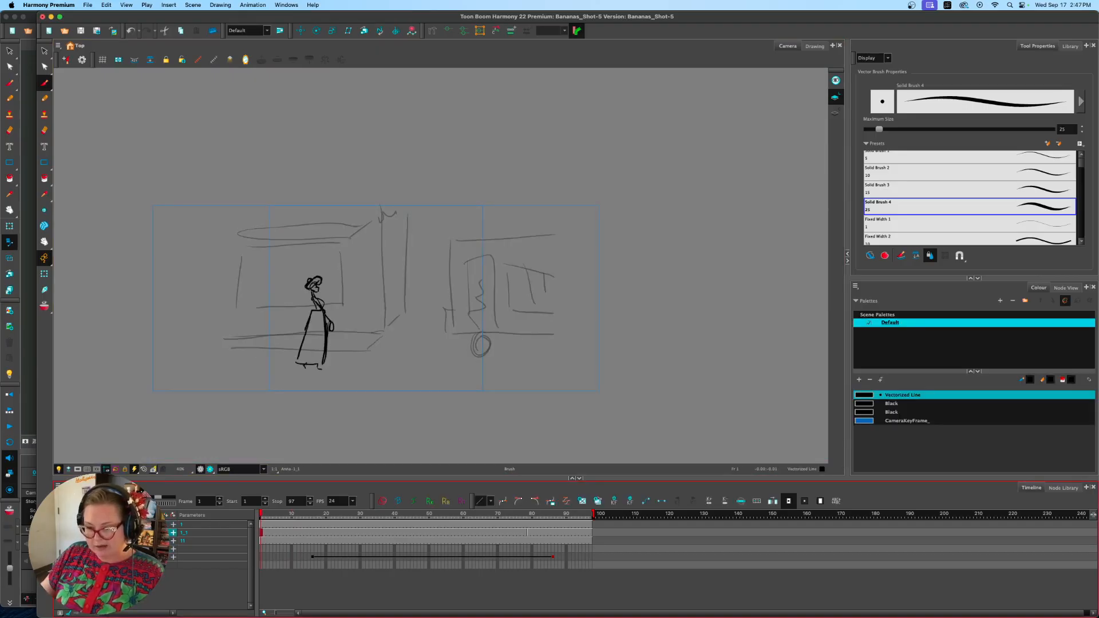
left_click(138, 540)
left_click(138, 532)
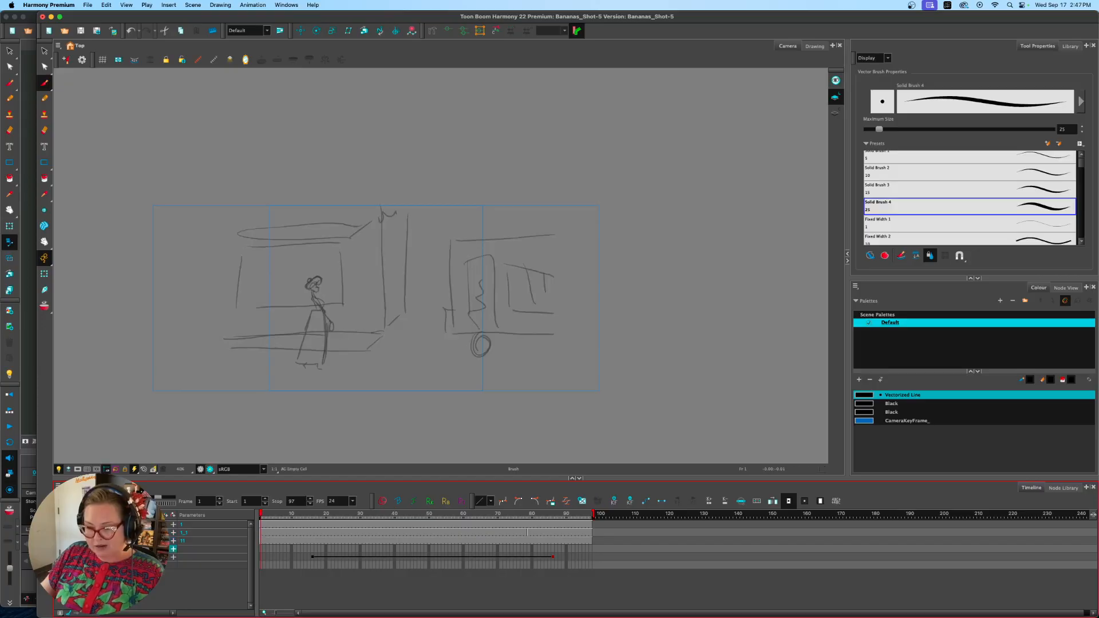
left_click(137, 524)
Examine the Anna layer at frame 16, where the camera move's first keyframe sits
mouse_move(274, 521)
left_mouse_down()
mouse_move(552, 524)
mouse_move(228, 533)
left_mouse_up()
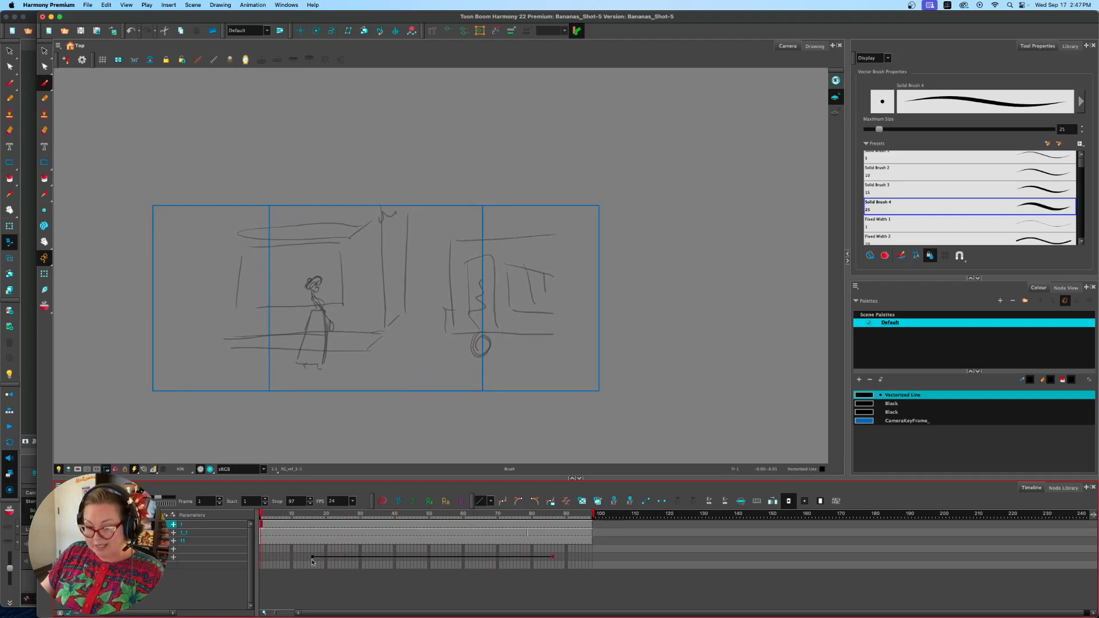
left_click(311, 540)
left_click(312, 532)
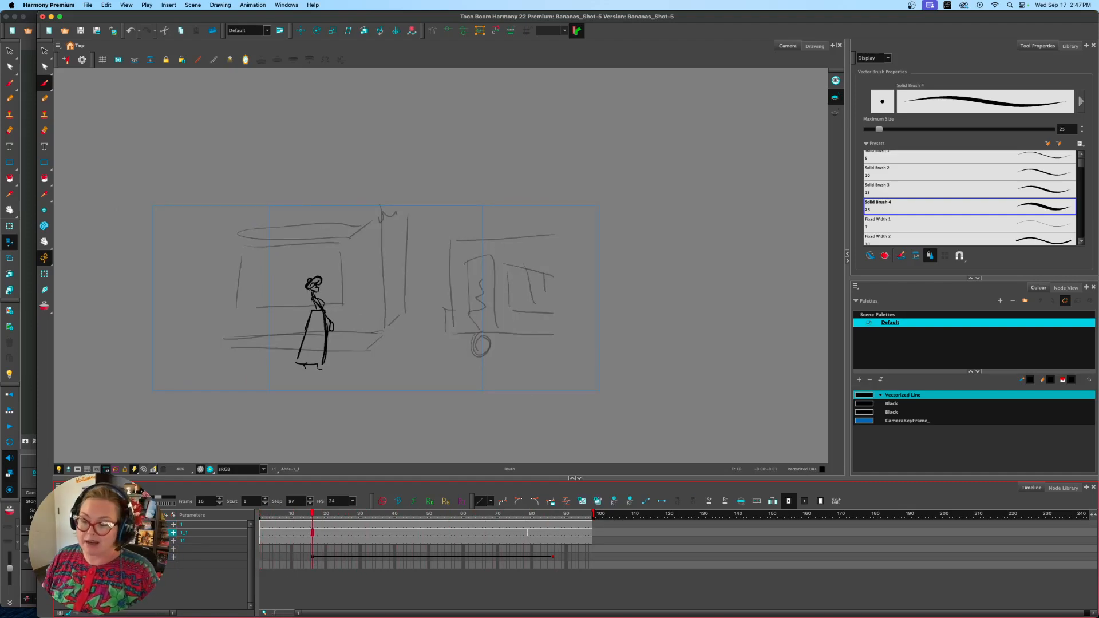
Move the Harmony window down, switch to Storyboard Pro, and close the export completion message and the export dialog
left_click_drag(310, 16, 322, 122)
left_click(672, 73)
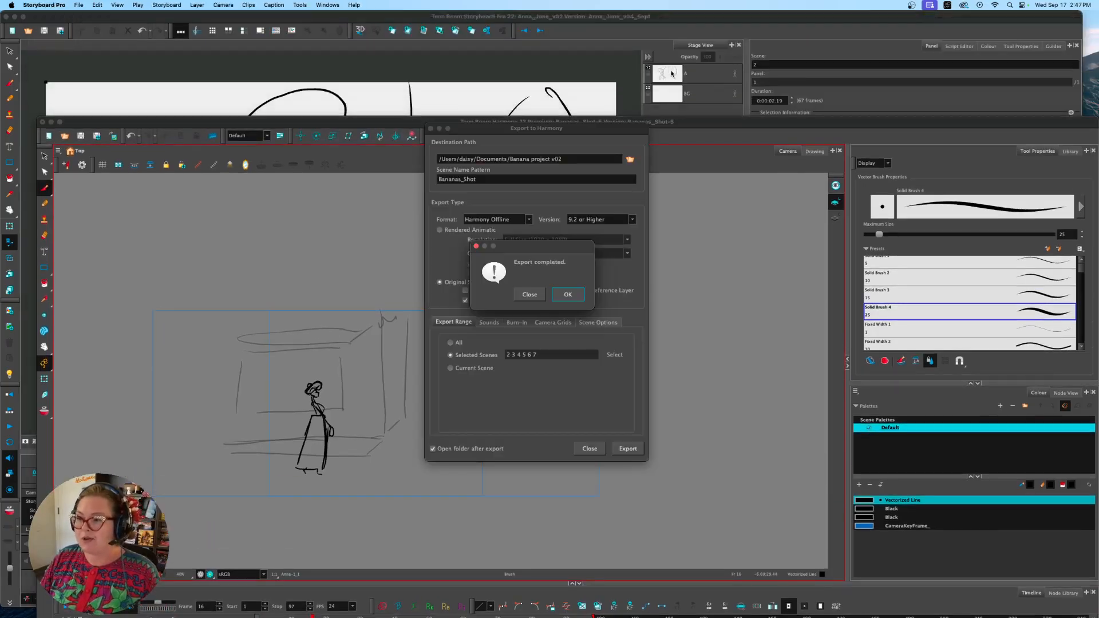
left_click(582, 297)
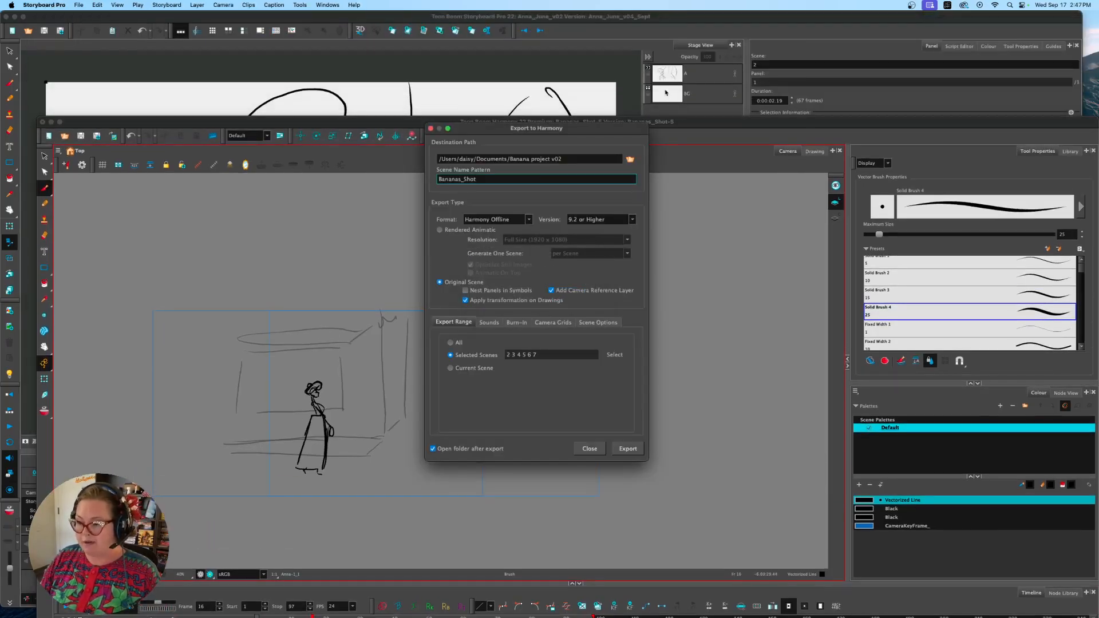
left_click(589, 448)
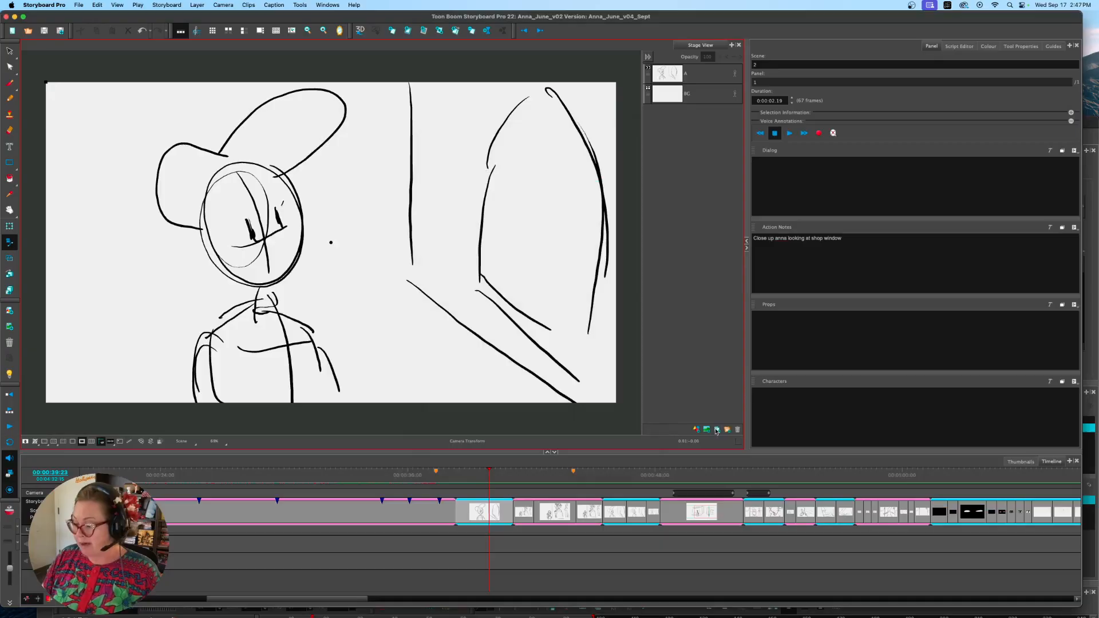
Select scene 5 in the storyboard timeline and check its Anna, A and BG layers in turn
left_click(679, 508)
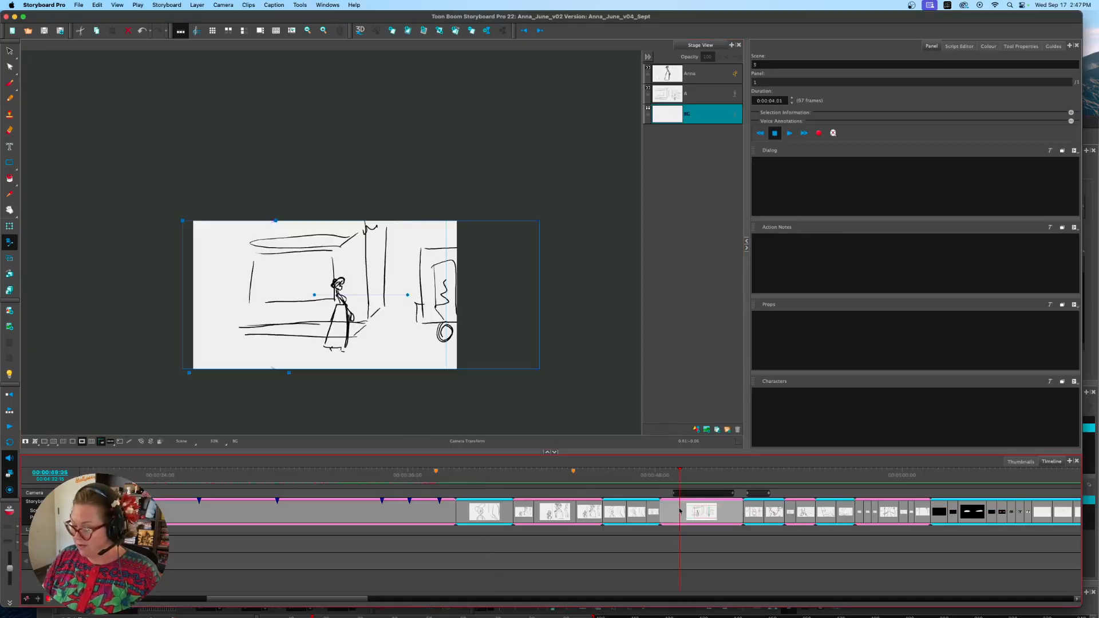
left_click(662, 75)
left_click(669, 99)
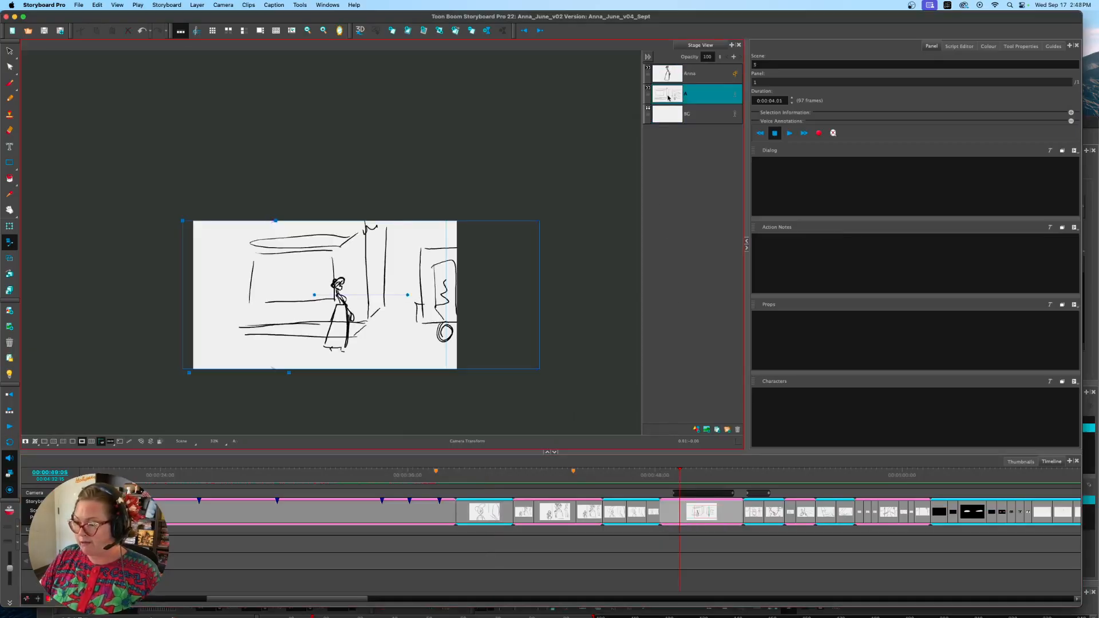
left_click(668, 117)
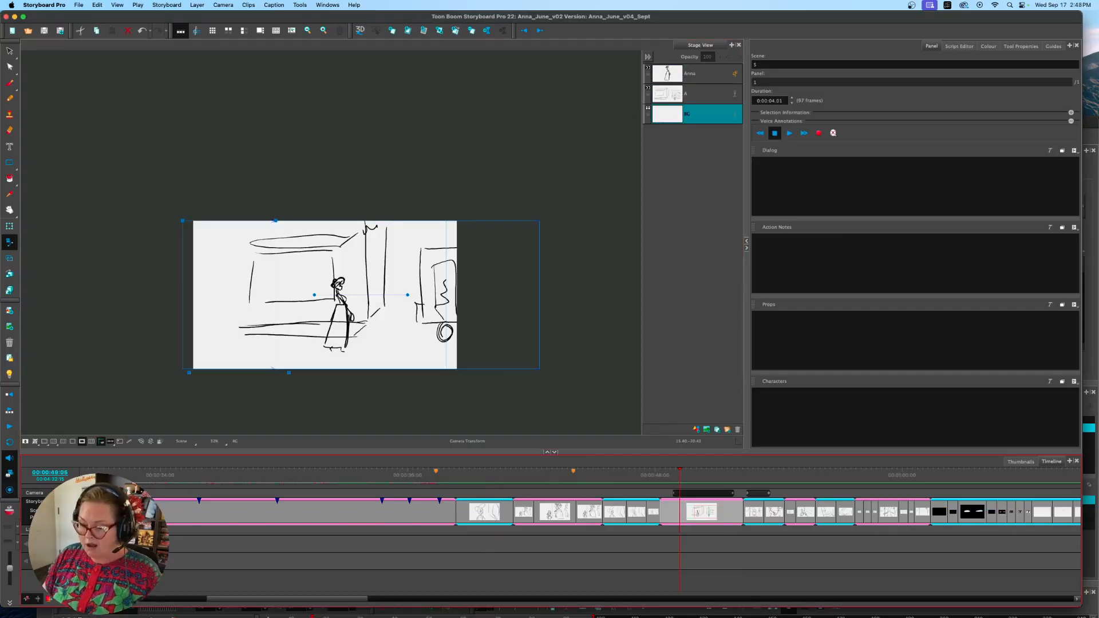
Switch to Harmony, maximize its window and move the playhead back to frame 1 of Bananas_Shot-5
mouse_move(275, 601)
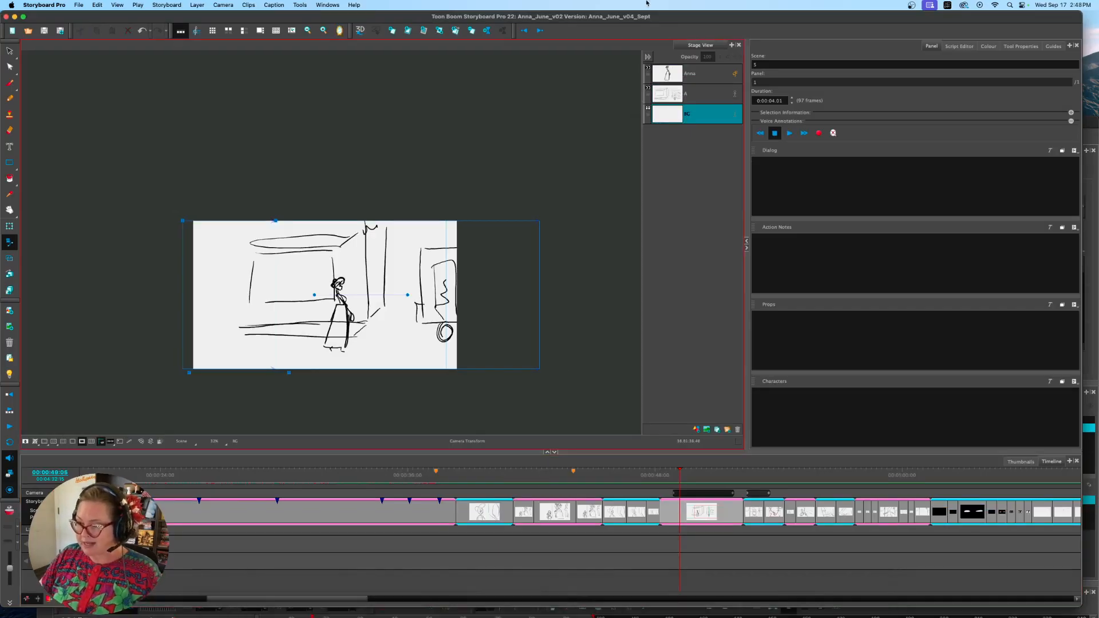
left_click(481, 606)
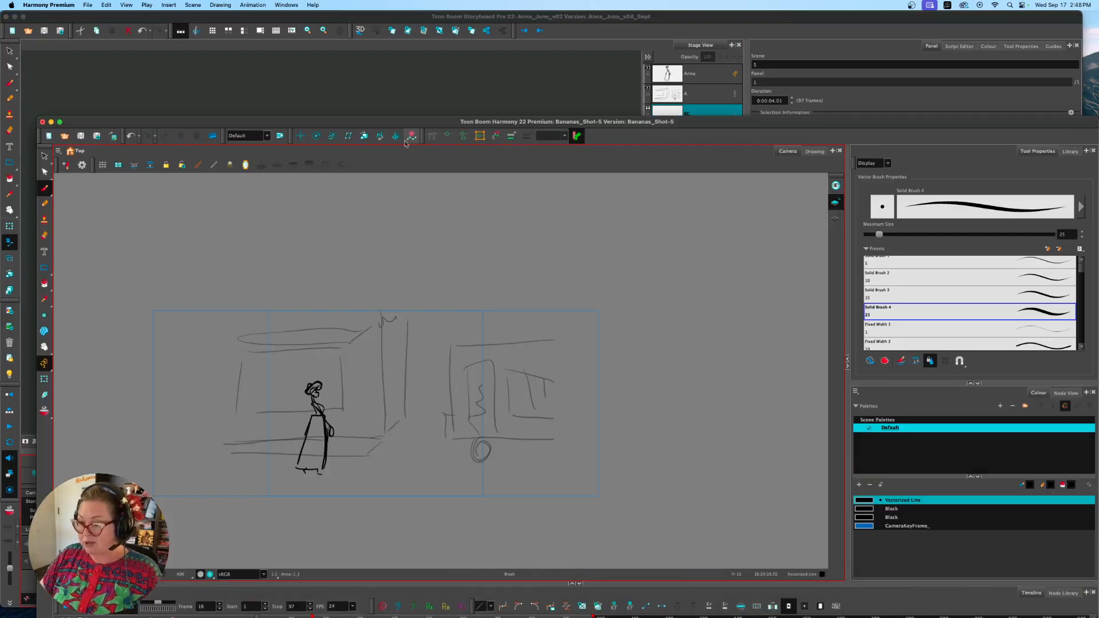
double_click(411, 122)
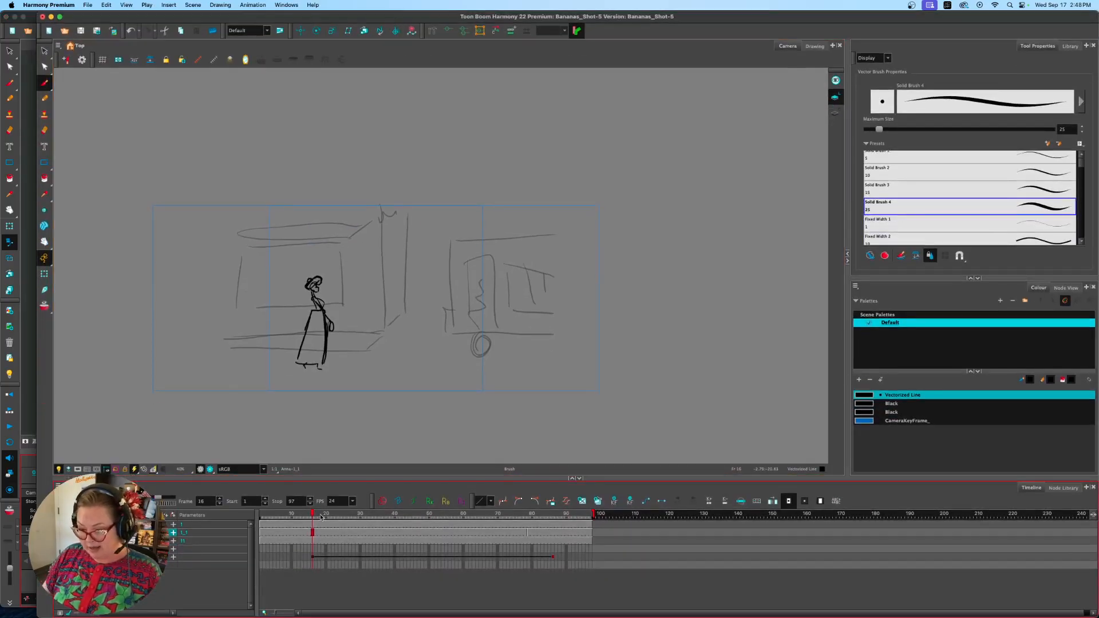
mouse_move(320, 517)
left_mouse_down()
mouse_move(572, 518)
mouse_move(568, 532)
mouse_move(507, 533)
mouse_move(535, 534)
mouse_move(250, 516)
mouse_move(590, 517)
mouse_move(244, 512)
left_mouse_up()
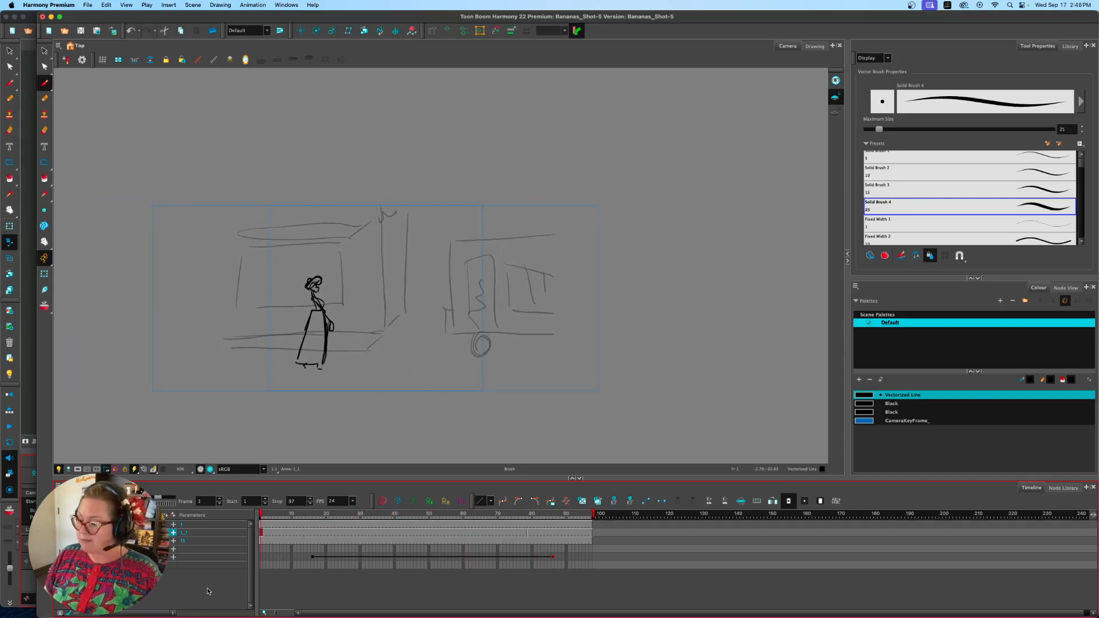